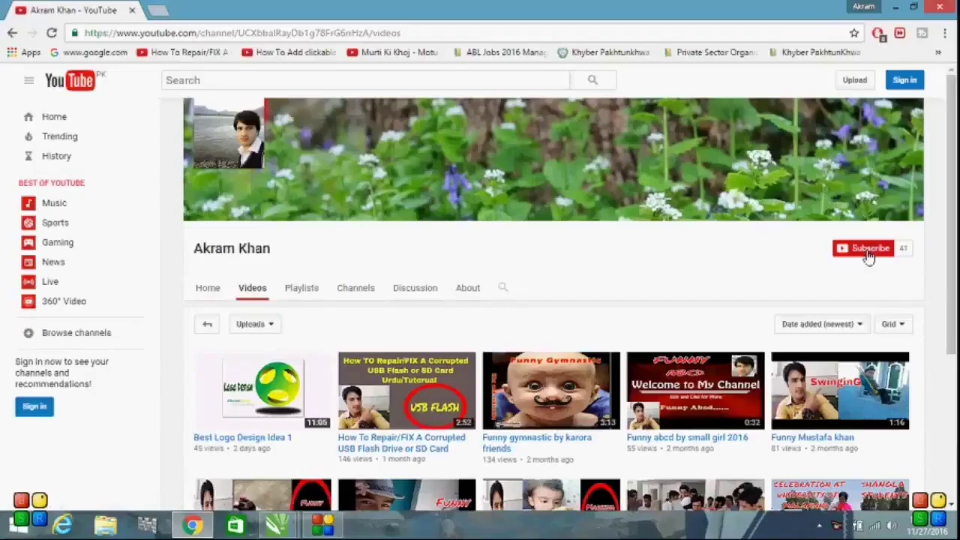
Step: Switch to CorelDRAW and view the finished ring logo in Untitled-1.cdr
key("super+d")
mouse_move(276, 525)
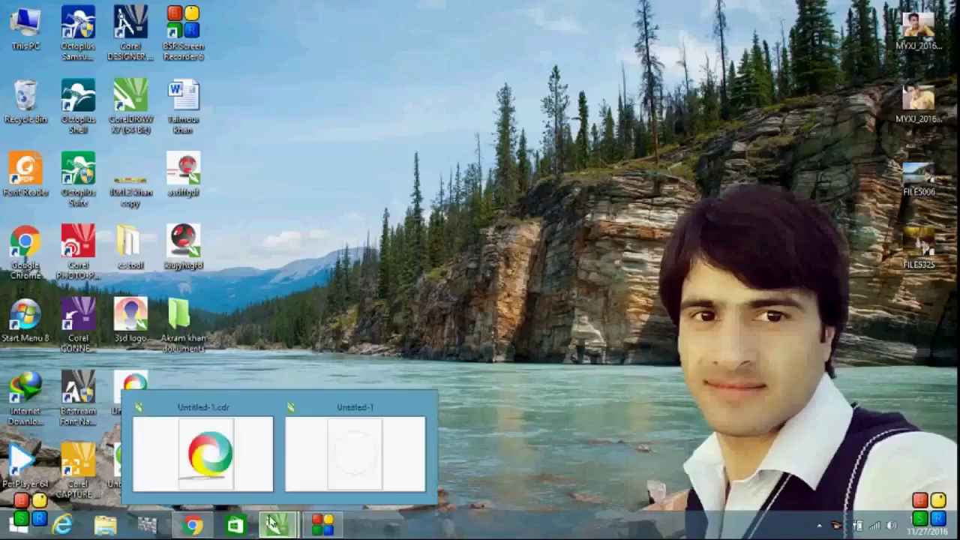
left_click(201, 451)
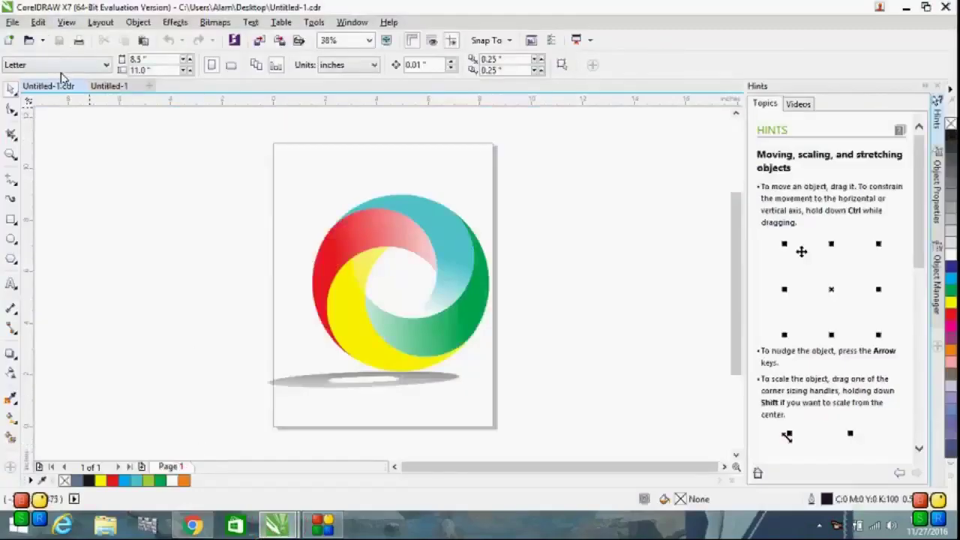
scroll(433, 283, "up", 3)
scroll(433, 285, "down", 5)
scroll(433, 278, "up", 3)
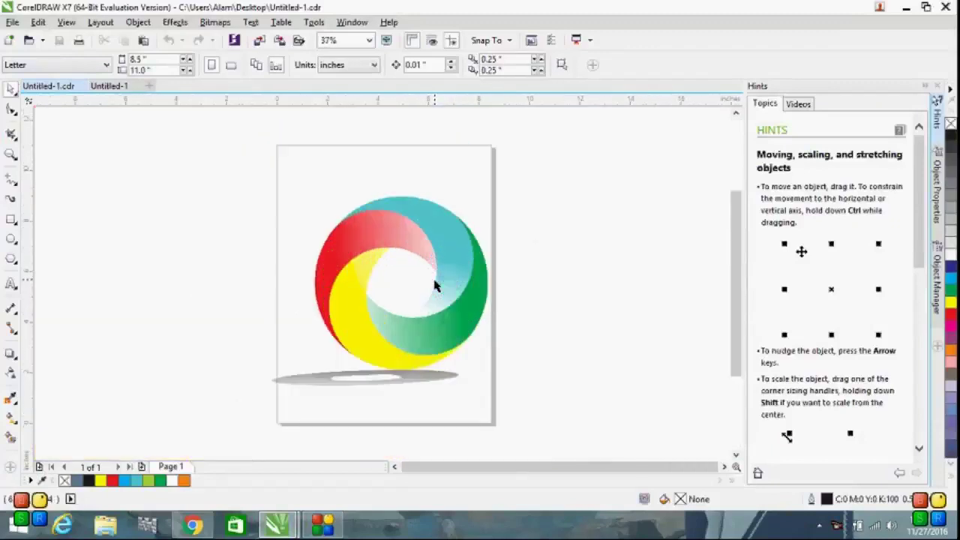
Step: In the Untitled-1 document, duplicate the large circle and place the copy beside the page at about X 14.28, Y 5.9 inches
left_click(112, 85)
left_click(278, 234)
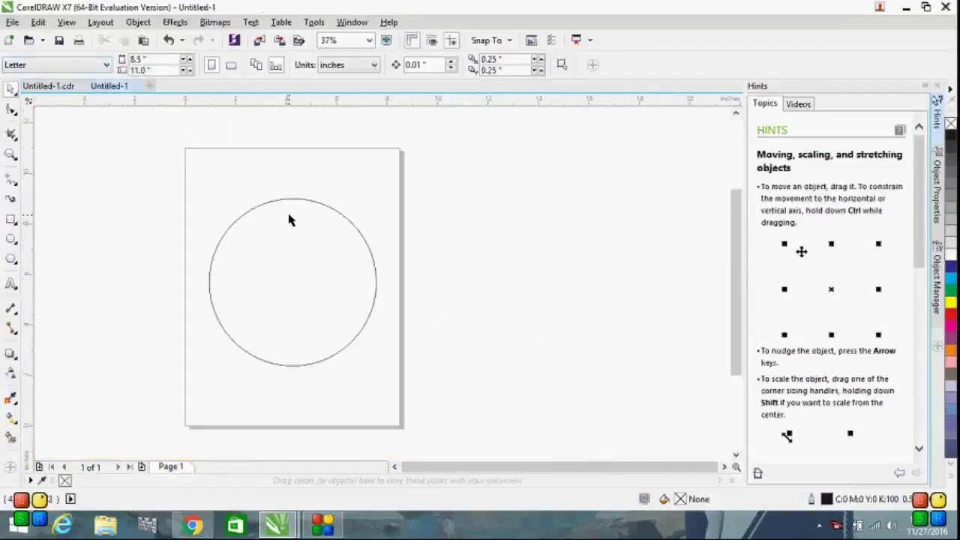
left_click(289, 205)
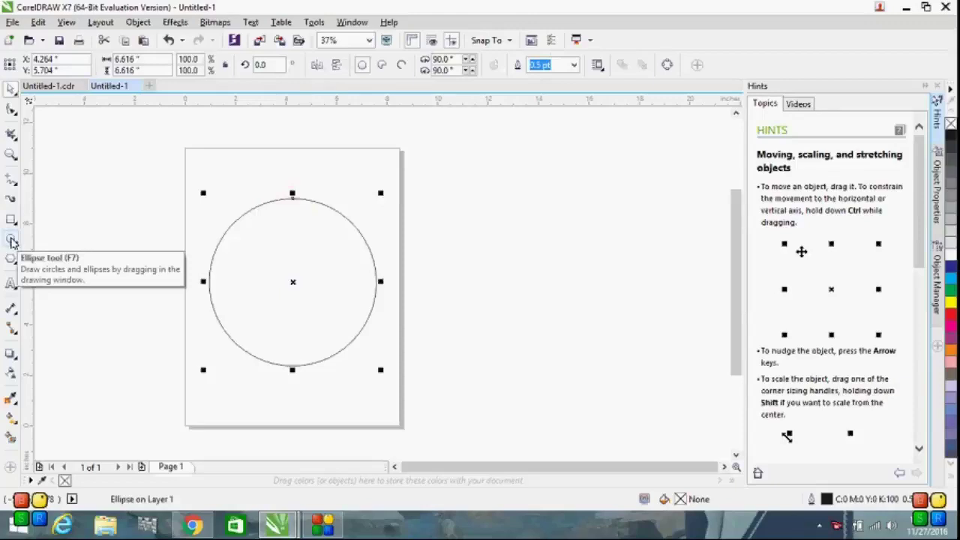
key("ctrl+c")
key("ctrl+v")
left_click_drag(292, 282, 546, 277)
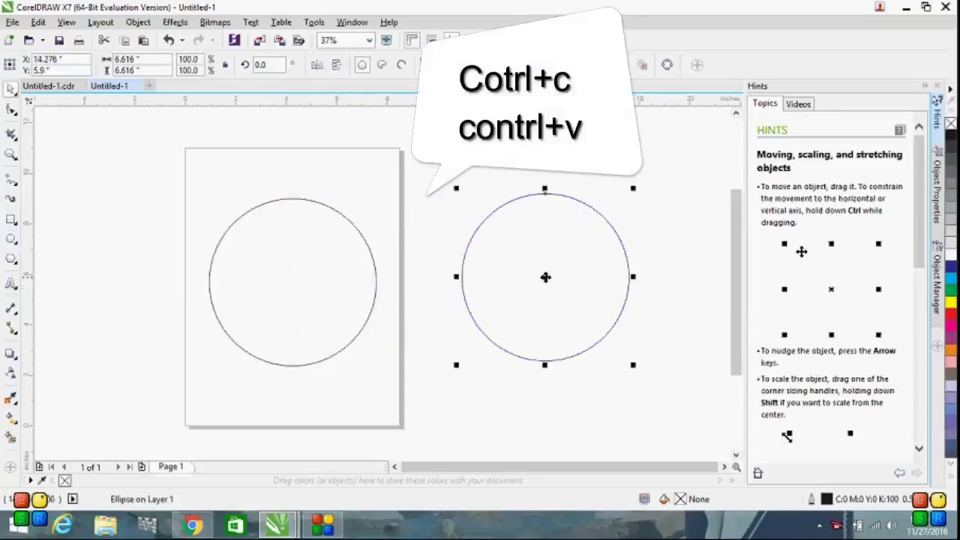
Step: Place another copy of the large circle over the lower half of the first copy, at about X 14.47, Y 2.6 inches
key("Tab")
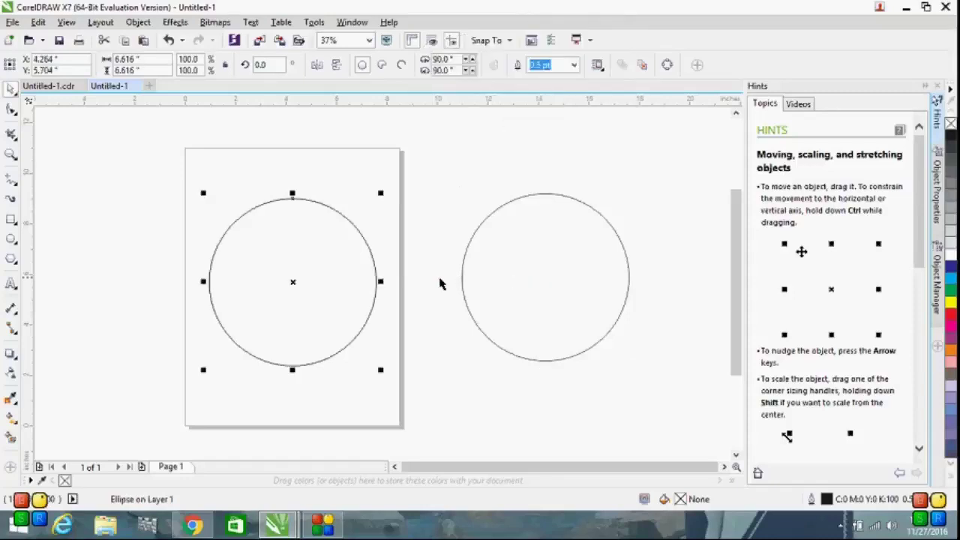
left_click_drag(292, 282, 553, 360)
left_click(692, 339)
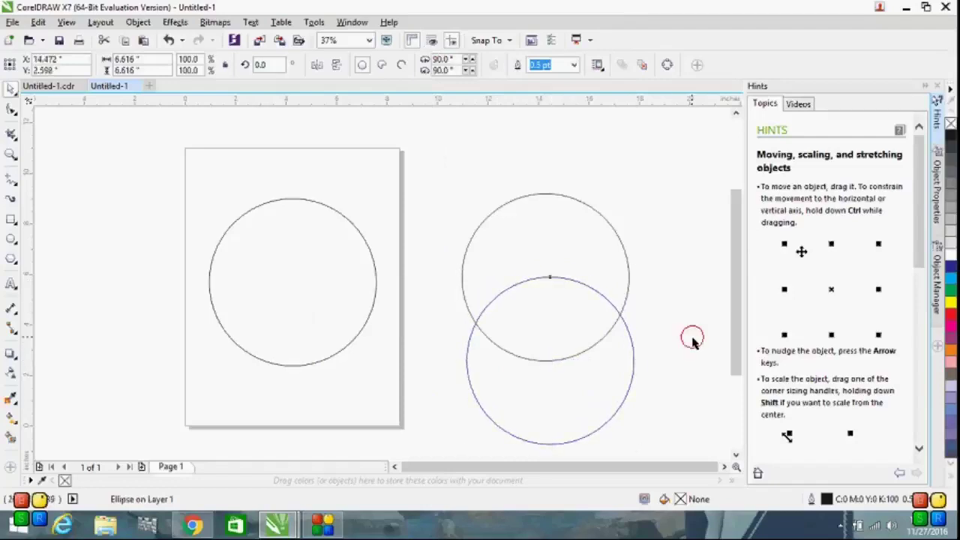
Step: Select both overlapping circles beside the page and scale them together down to about 4.53 by 6.6 inches overall
left_click(541, 196)
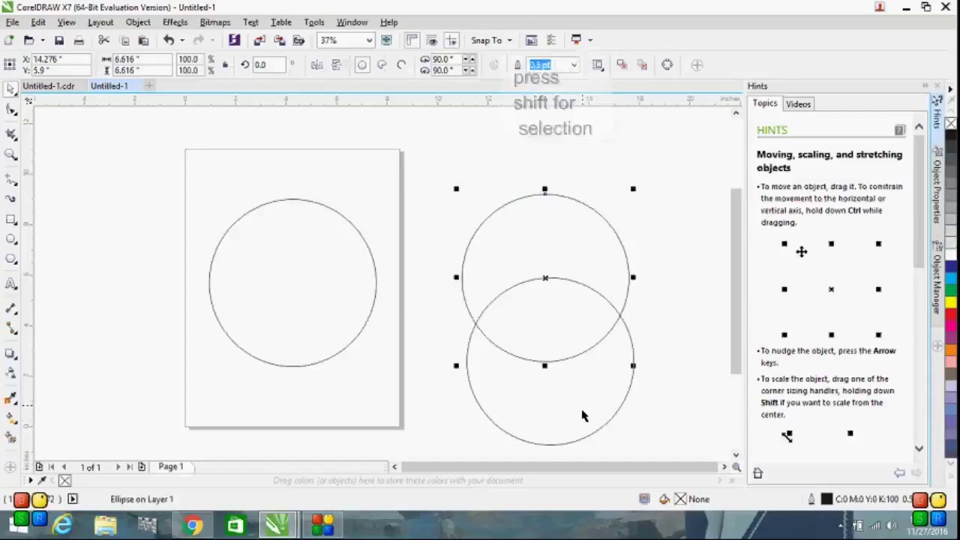
left_click(555, 448, "shift")
left_click(555, 447, "shift")
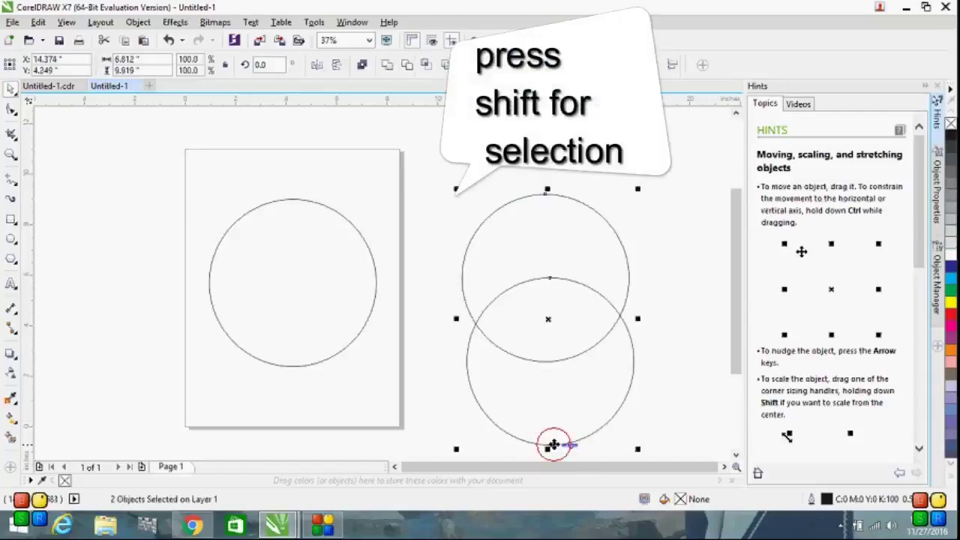
left_click_drag(638, 449, 628, 384)
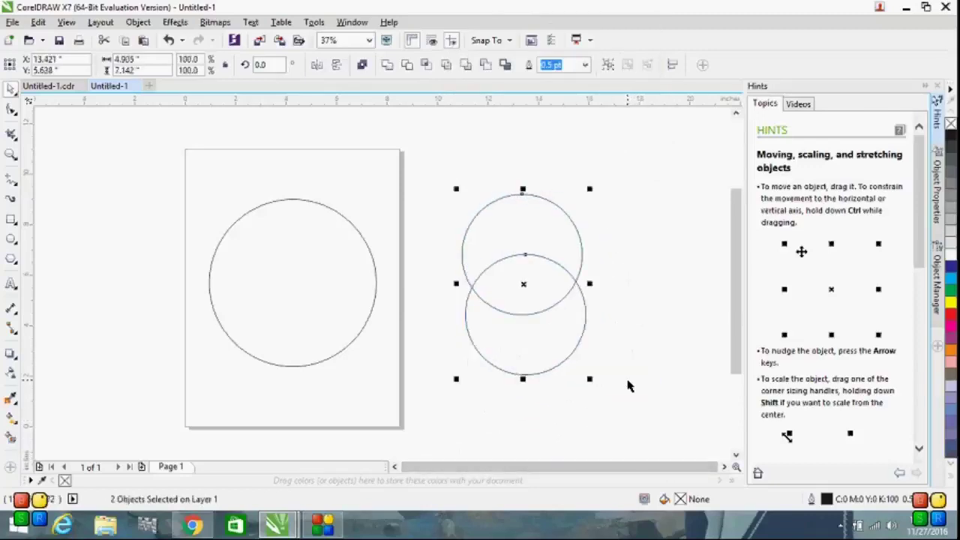
mouse_move(591, 379)
left_mouse_down()
mouse_move(581, 371)
mouse_move(585, 377)
left_mouse_up()
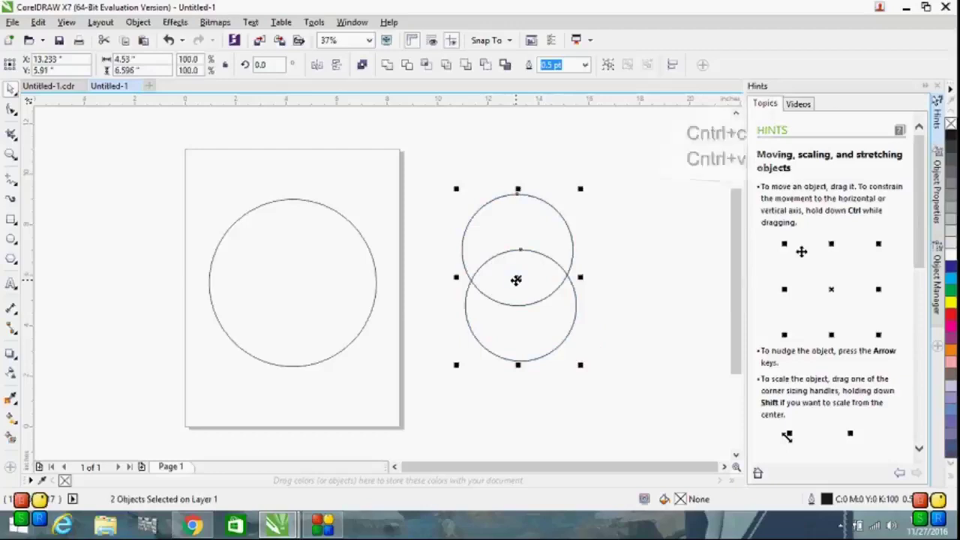
Step: Duplicate the scaled pair of circles and rotate it about a quarter turn around their shared centre to form a four-circle rosette
left_click(515, 276)
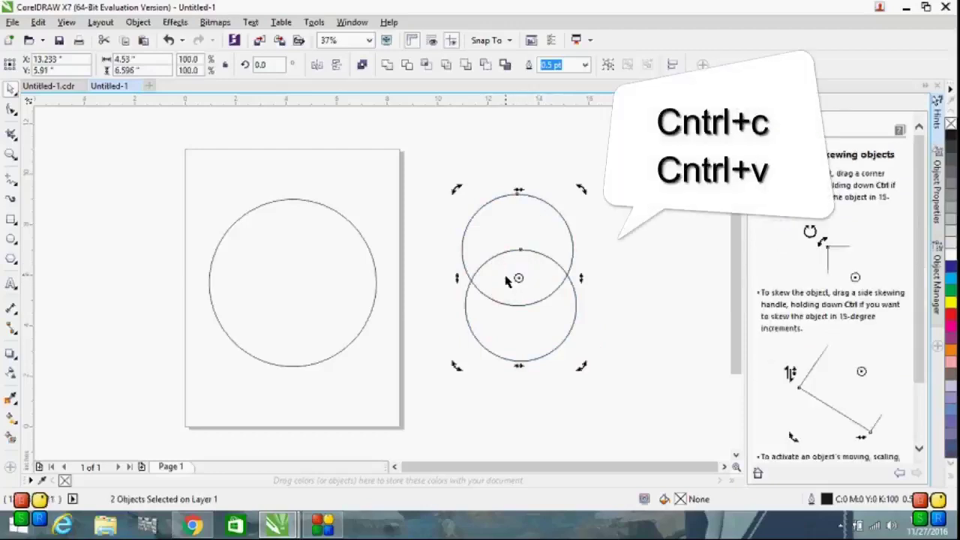
left_click_drag(583, 188, 591, 336)
left_click(657, 333)
scroll(583, 274, "up", 2)
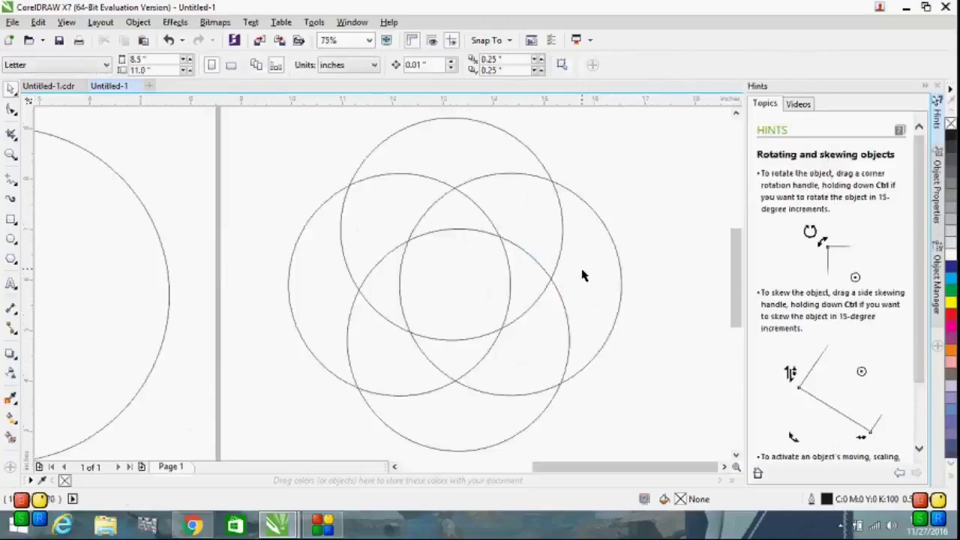
Step: Select all four small circles and move the rosette onto the page, centred inside the large circle
scroll(572, 280, "down", 4)
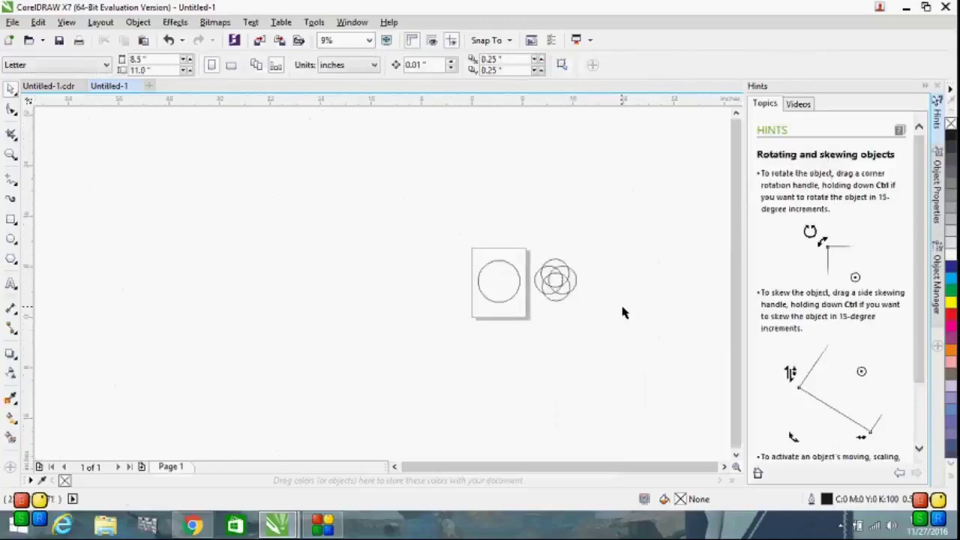
scroll(623, 313, "up", 1)
left_click_drag(435, 195, 559, 324)
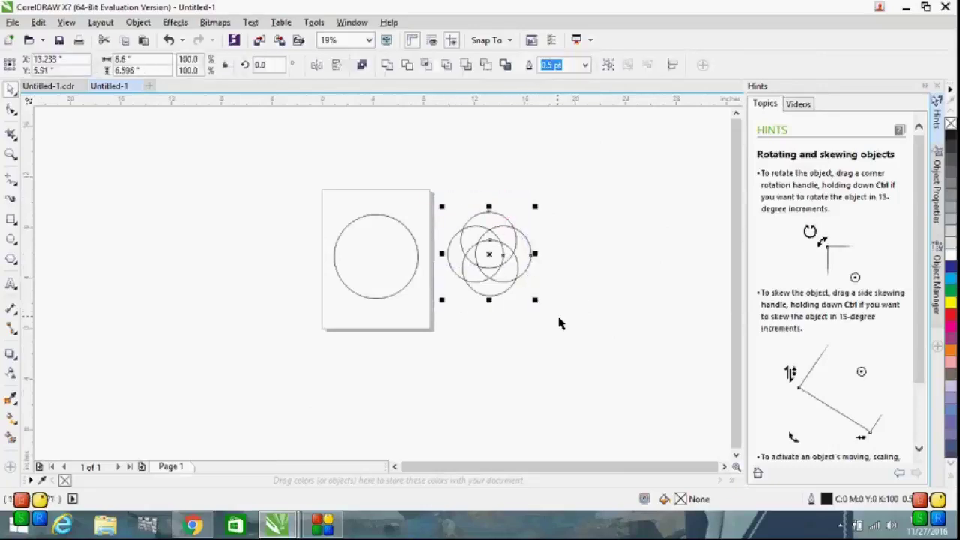
left_click_drag(488, 255, 377, 260)
left_click(375, 259)
scroll(375, 260, "up", 2)
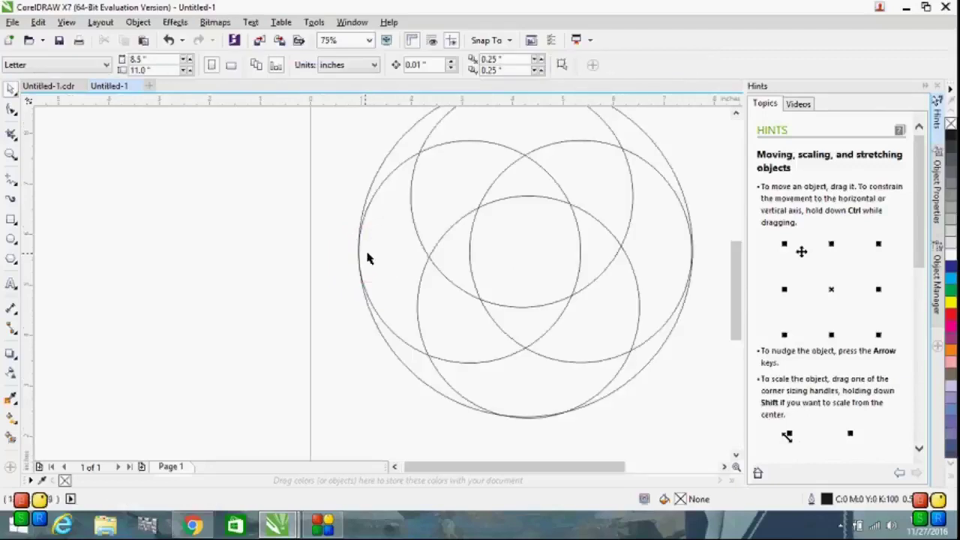
Step: Stretch the left small circle to about 4.404 inches wide so its outer edge meets the large circle
scroll(367, 258, "up", 2)
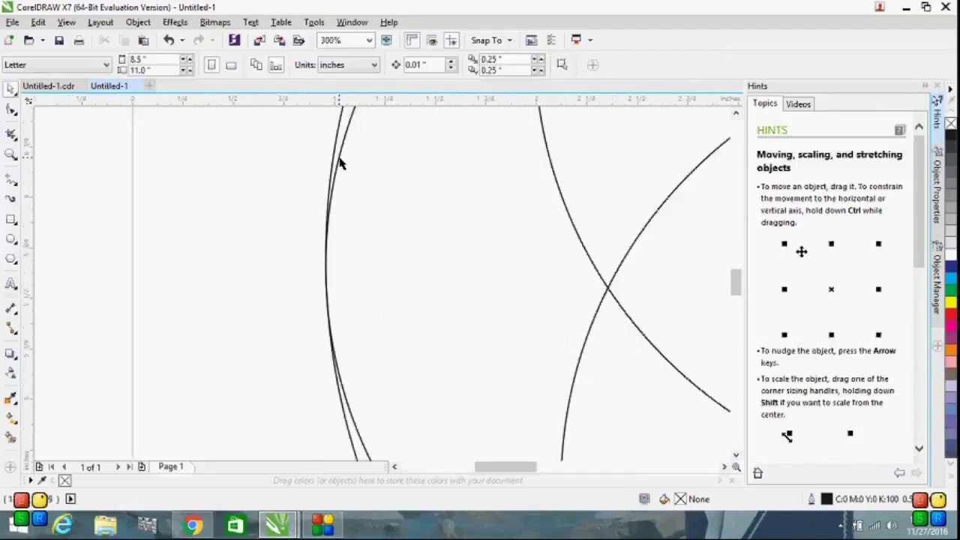
left_click(328, 230)
scroll(333, 238, "up", 2)
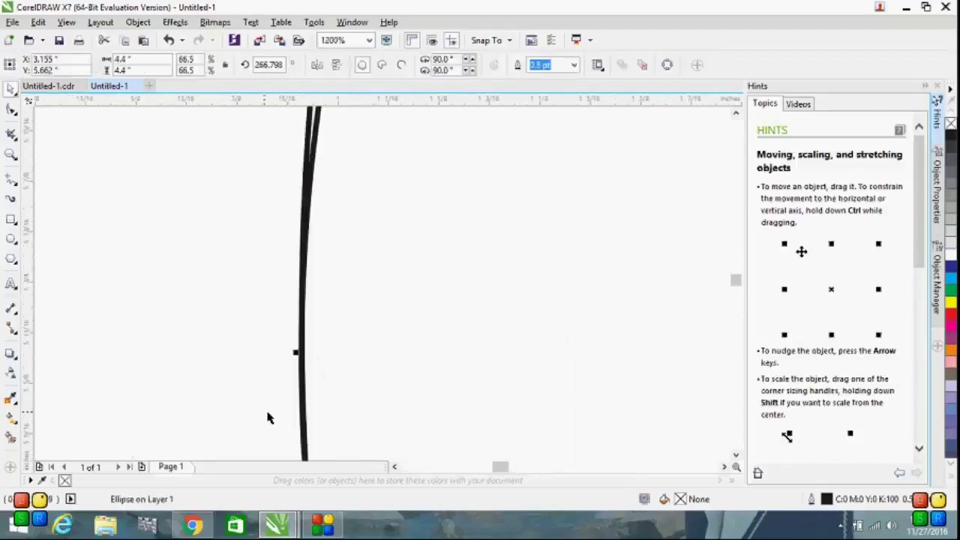
scroll(314, 369, "up", 2)
scroll(370, 276, "up", 1)
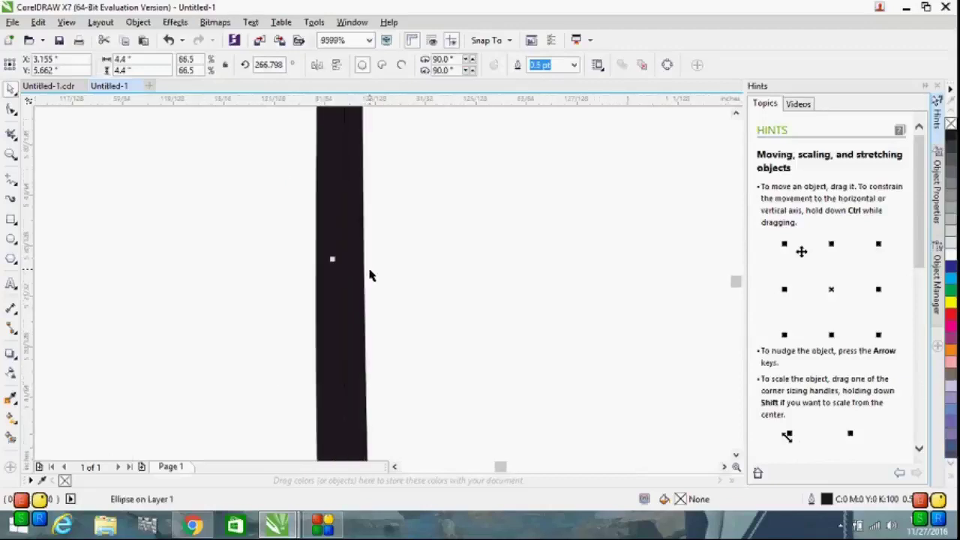
left_click_drag(335, 257, 311, 259)
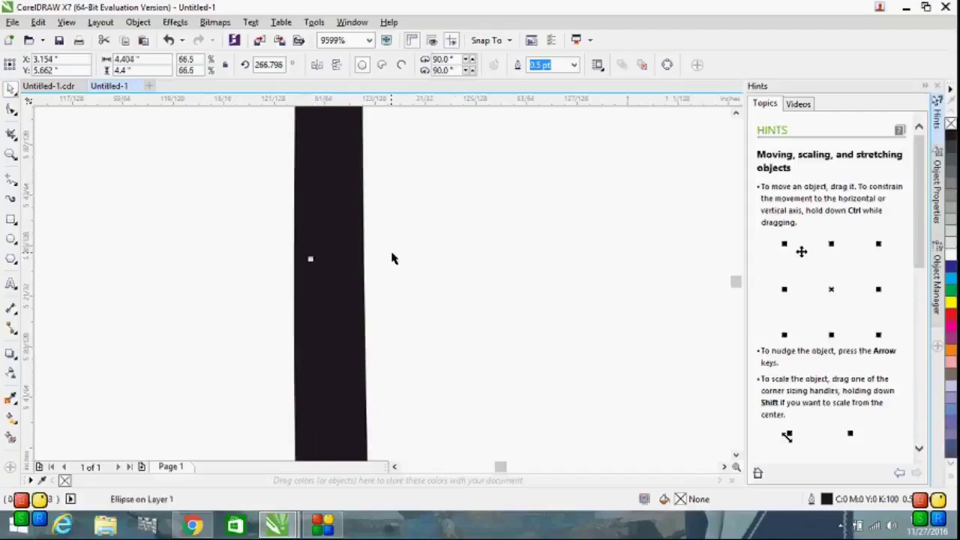
scroll(392, 259, "down", 7)
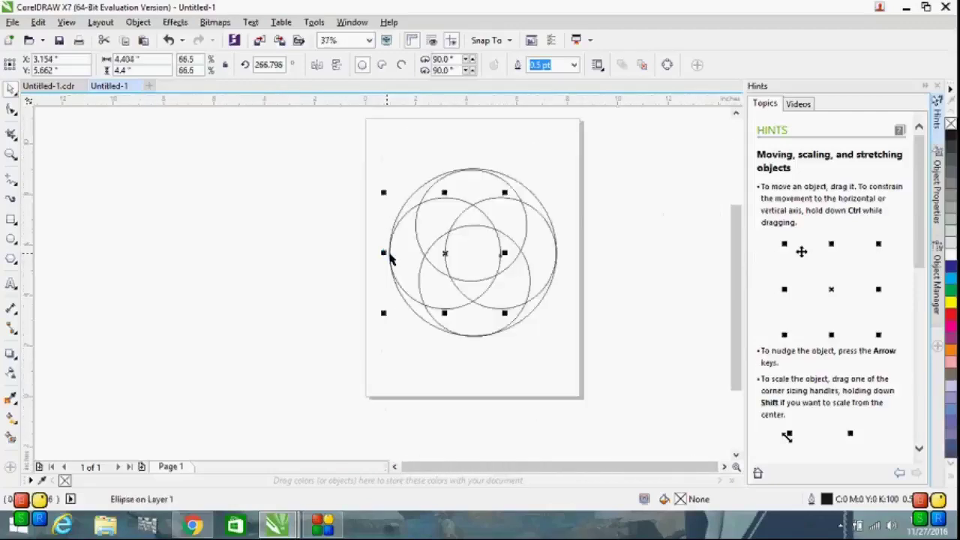
Step: Adjust the bottom small circle to about 4.374 inches high so its lower edge meets the large circle
scroll(489, 368, "up", 1)
scroll(559, 379, "up", 1)
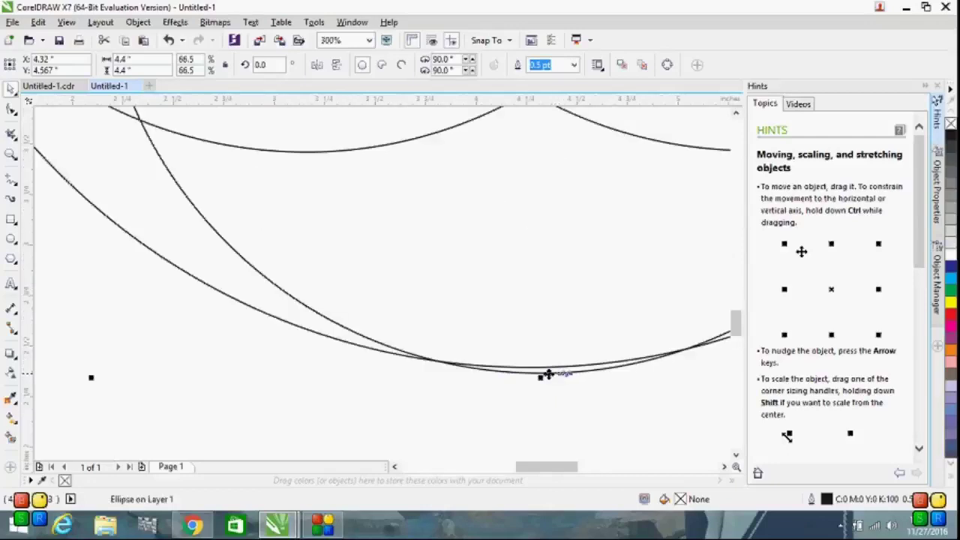
scroll(125, 339, "up", 3)
scroll(354, 264, "down", 1)
scroll(463, 221, "down", 1)
scroll(461, 221, "up", 1)
scroll(470, 227, "up", 1)
scroll(470, 226, "down", 7)
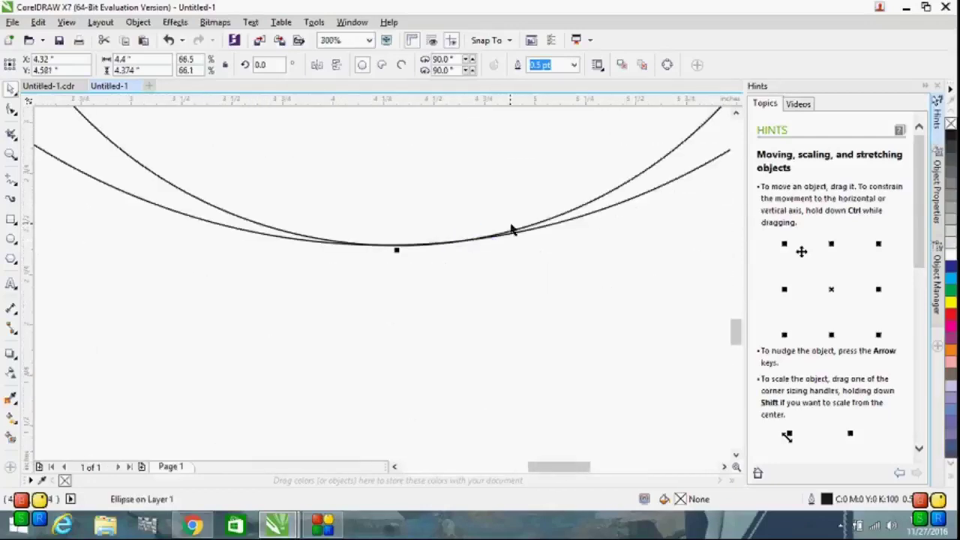
Step: Stretch the right small circle to about 4.42 inches wide so its outer edge meets the large circle
scroll(577, 171, "up", 1)
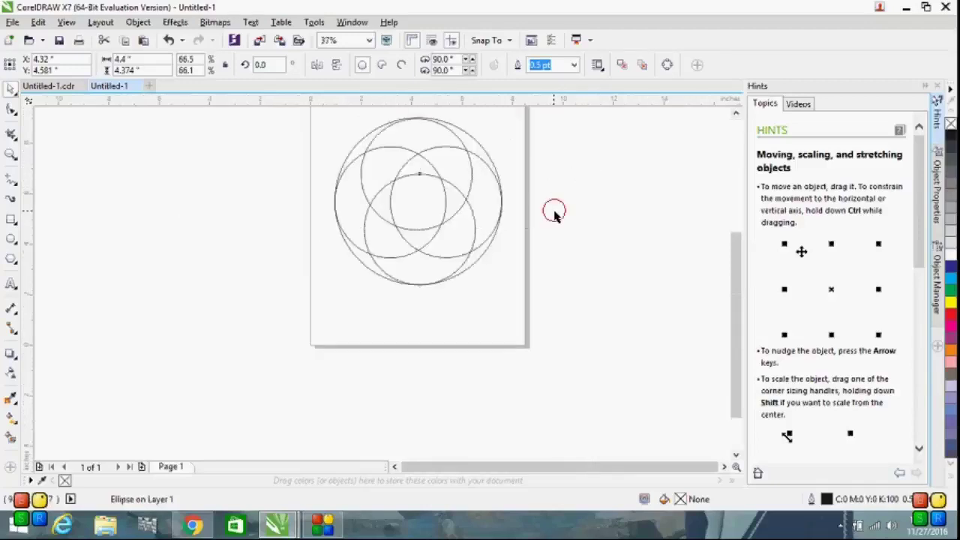
left_click(525, 203)
scroll(525, 203, "up", 4)
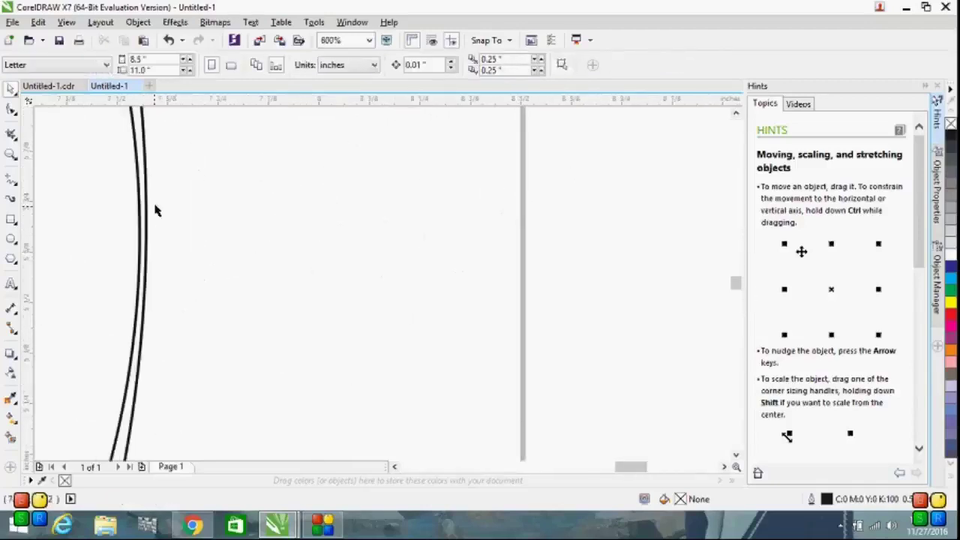
left_click(140, 200)
scroll(143, 225, "up", 2)
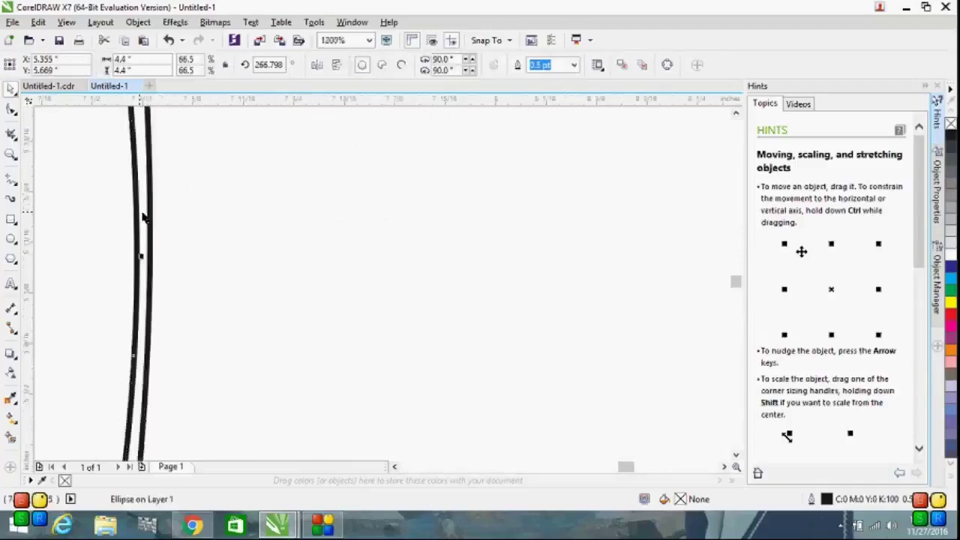
left_click_drag(136, 300, 169, 306)
scroll(167, 300, "down", 2)
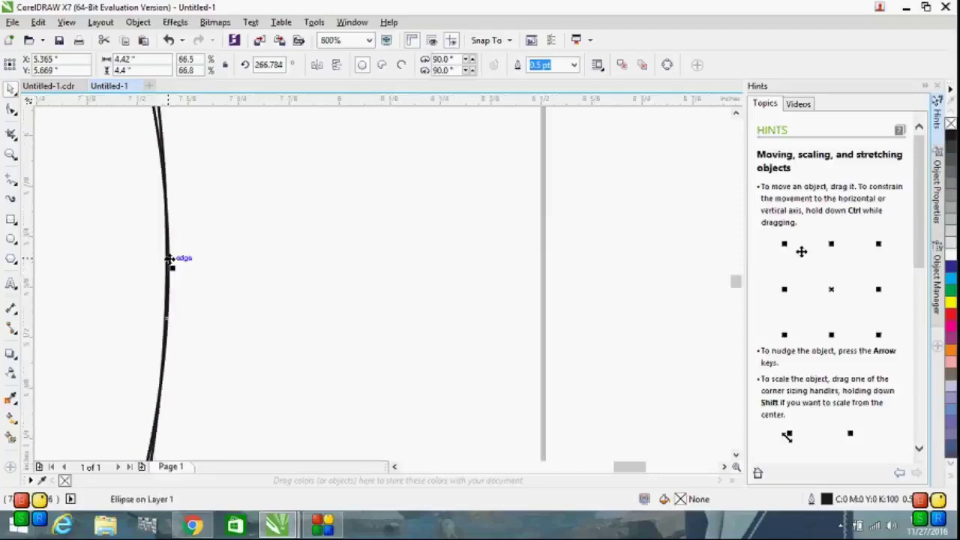
Step: Stretch the top small circle to about 4.451 inches high so its upper edge meets the large circle
scroll(168, 257, "down", 5)
scroll(607, 263, "up", 10)
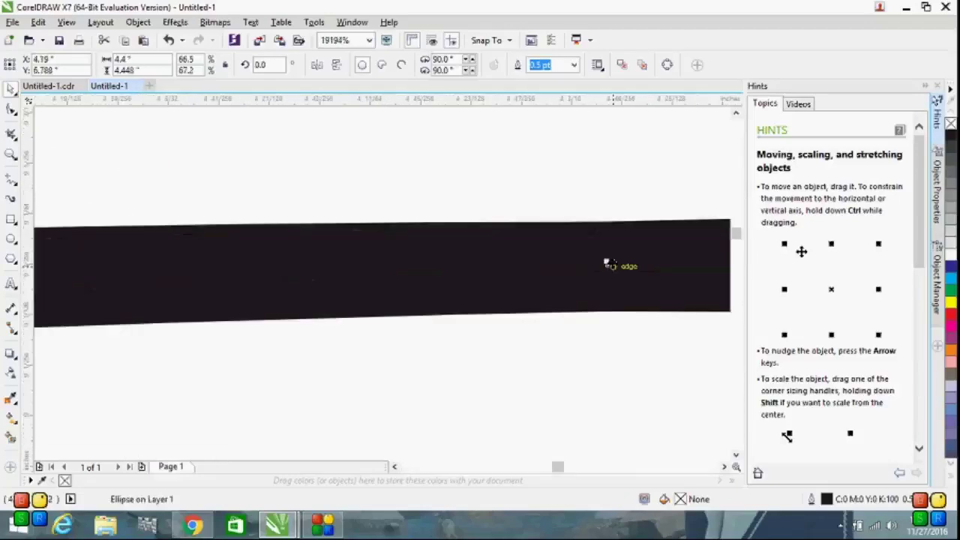
left_click_drag(606, 264, 607, 217)
scroll(528, 255, "down", 7)
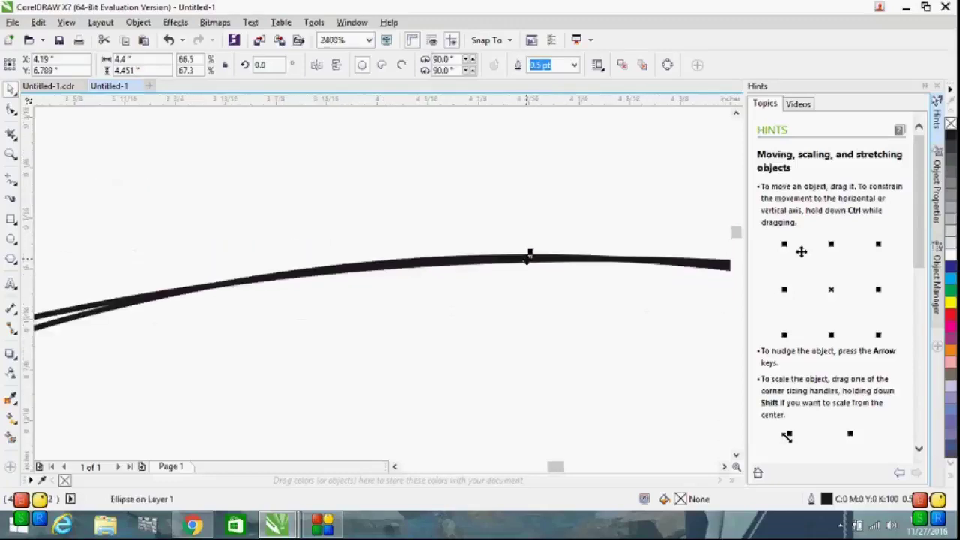
scroll(527, 257, "down", 7)
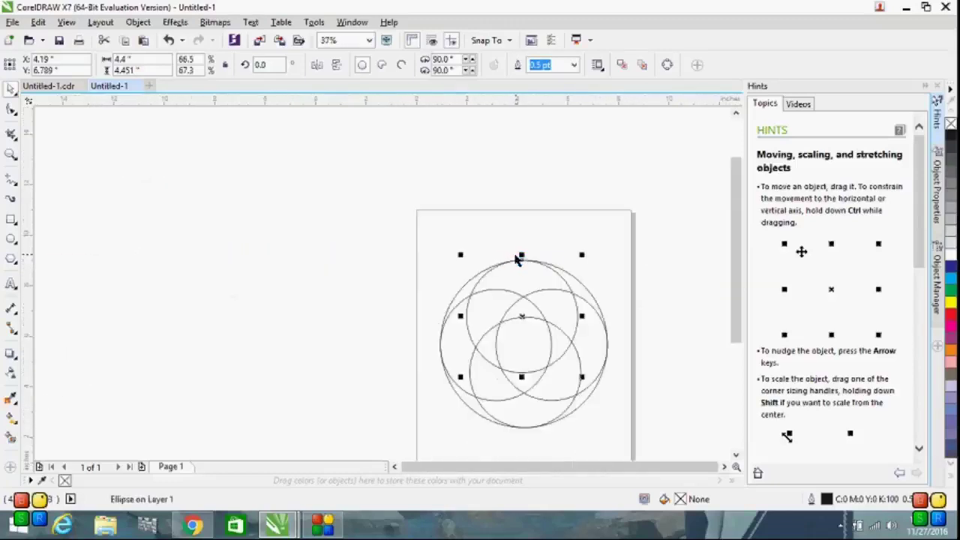
Step: Use Smart Fill to color the crescent regions between the large circle's right side and the centre in blue-grey
left_click(322, 302)
scroll(687, 378, "up", 3)
scroll(381, 421, "down", 1)
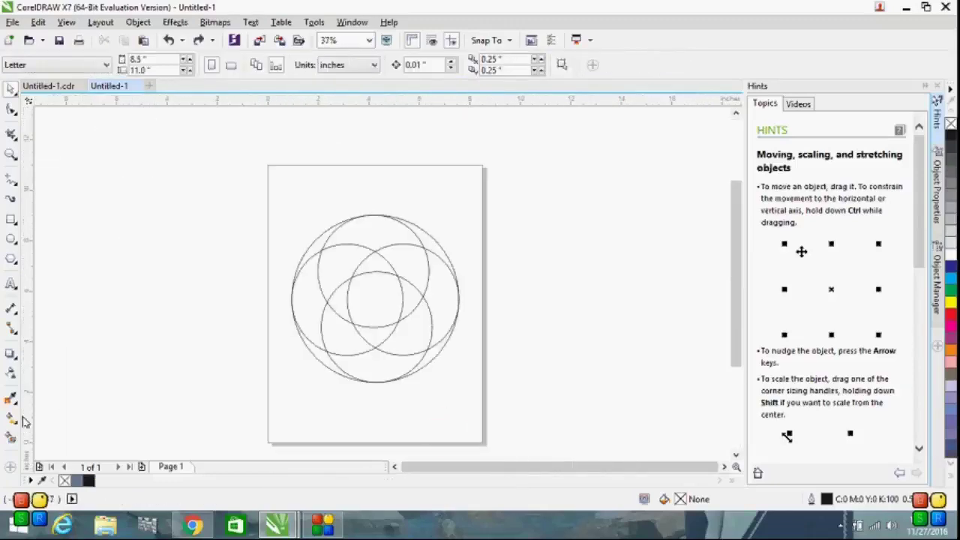
left_click(11, 443)
mouse_move(430, 244)
left_mouse_down()
mouse_move(444, 292)
mouse_move(422, 330)
mouse_move(372, 339)
left_mouse_up()
Step: Weld the four blue-grey regions on the ring's right side into one crescent and fill it yellow
left_click(9, 88)
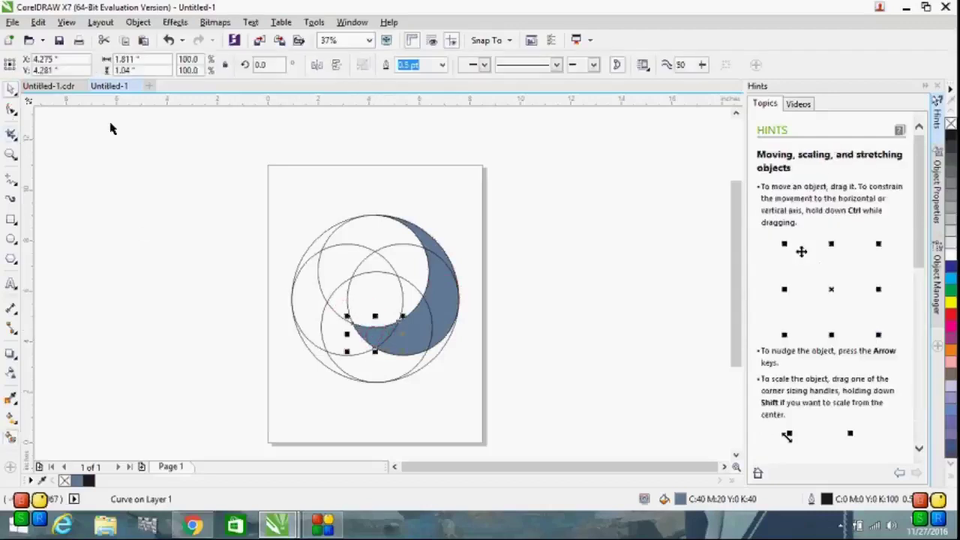
left_click(426, 239)
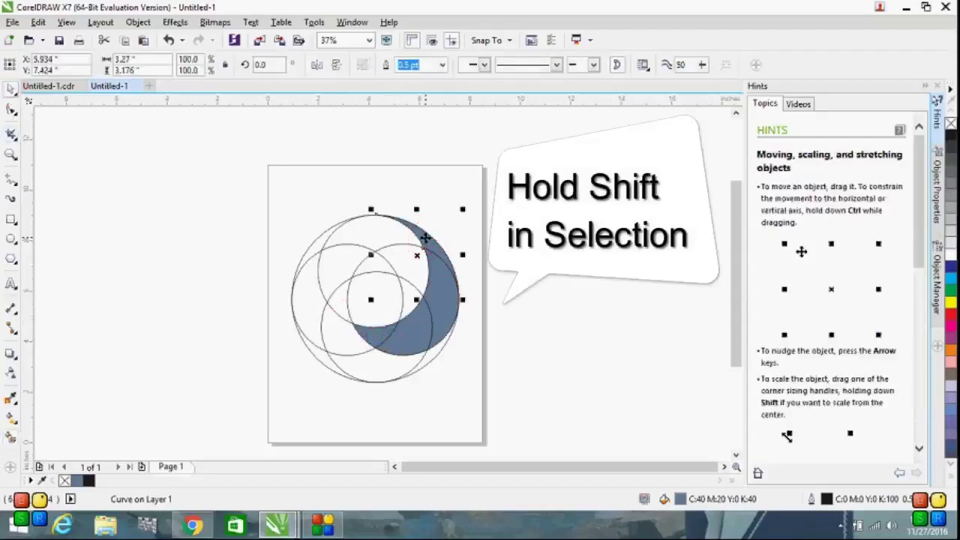
left_click(442, 304, "shift")
left_click(416, 334, "shift")
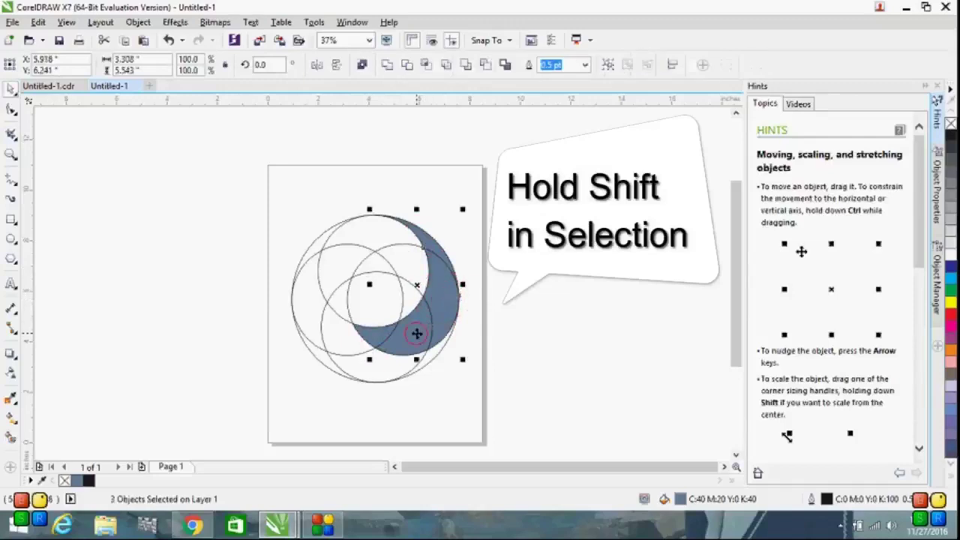
left_click(379, 335, "shift")
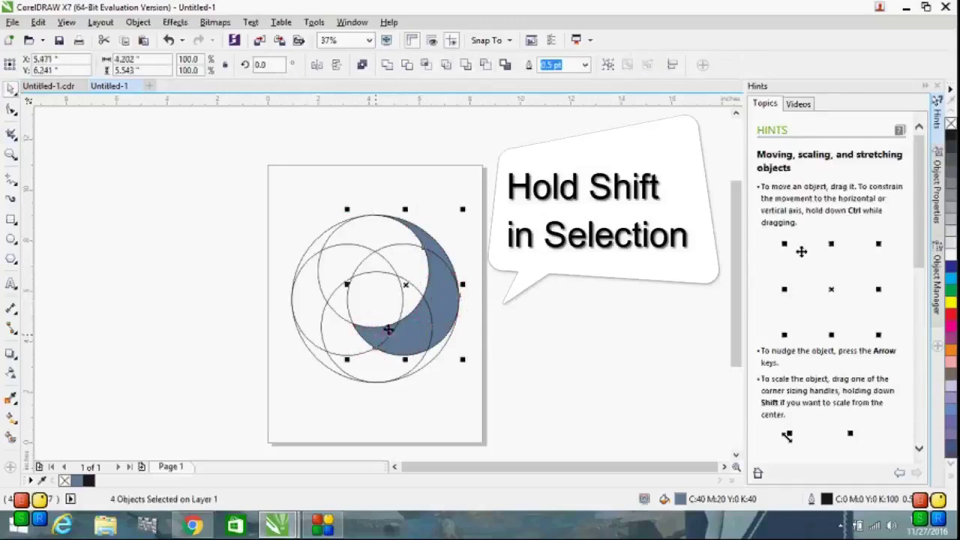
left_click(390, 66)
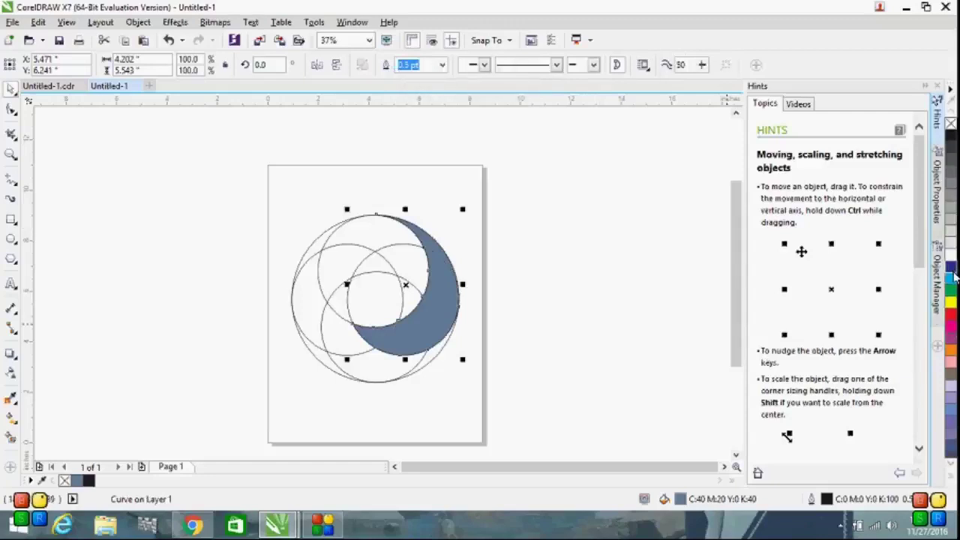
left_click(950, 303)
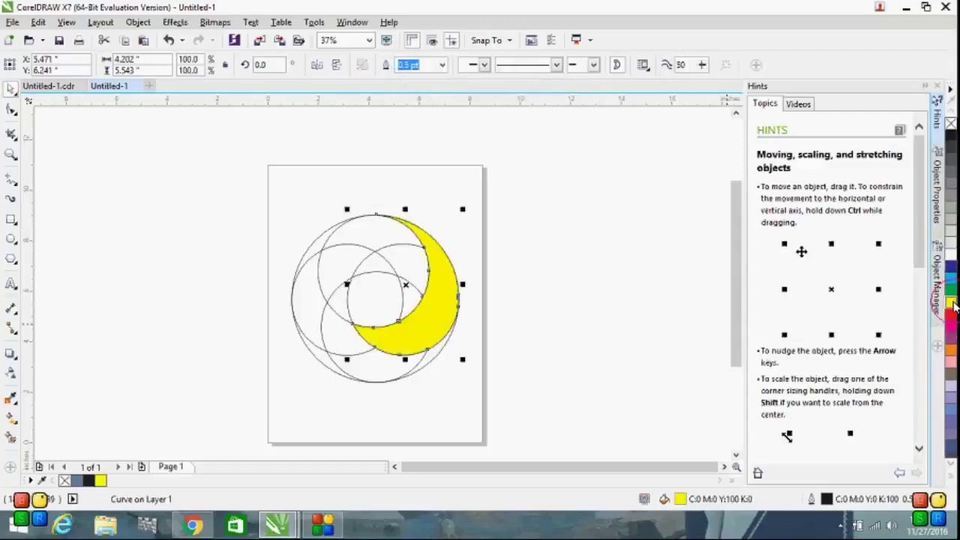
left_click(610, 278)
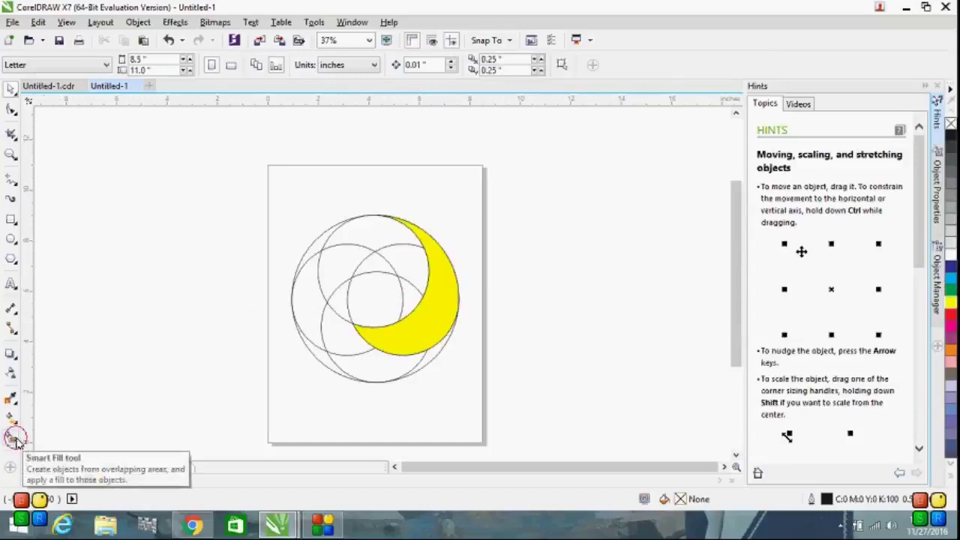
Step: Use Smart Fill to color the regions of the bottom crescent, from the lower right edge round to the centre's left side, in blue-grey
left_click(15, 439)
left_click(429, 351)
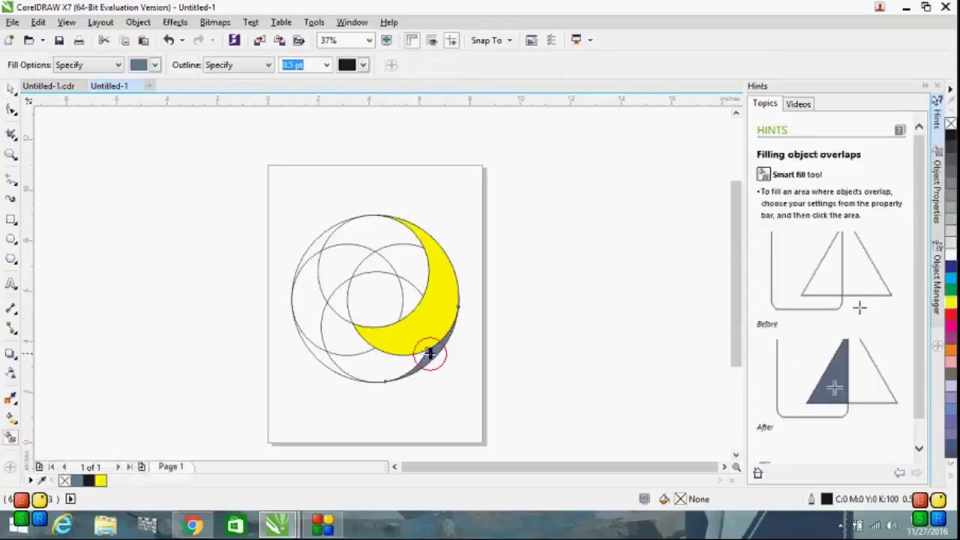
left_click(384, 364)
left_click(337, 337)
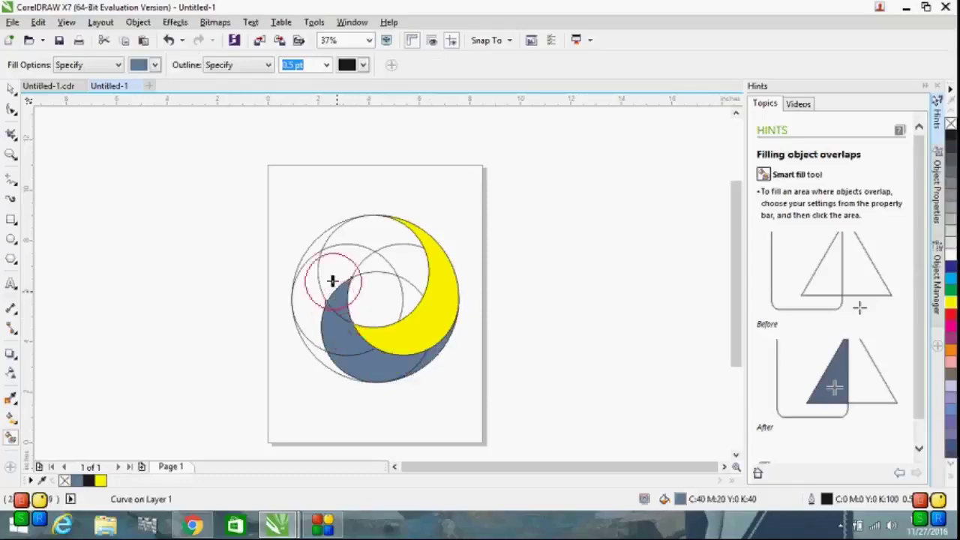
Step: Weld the four blue-grey regions at the ring's bottom into one crescent and fill it green
left_click(12, 88)
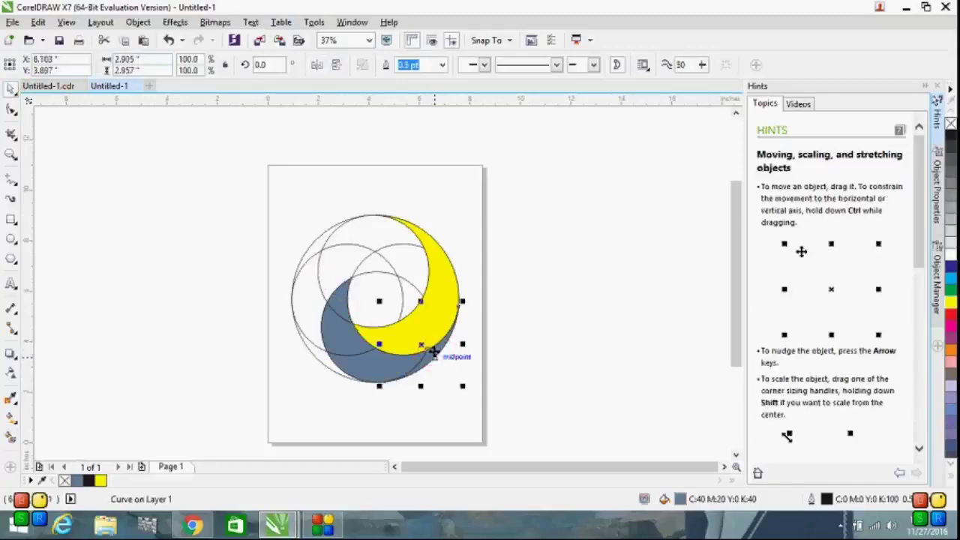
left_click(398, 364, "shift")
left_click(335, 294, "shift")
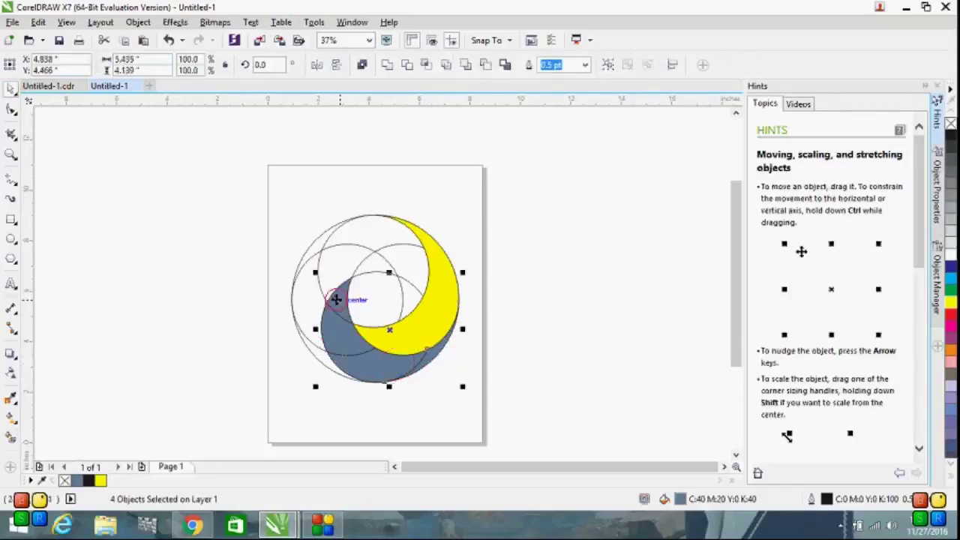
left_click(387, 66)
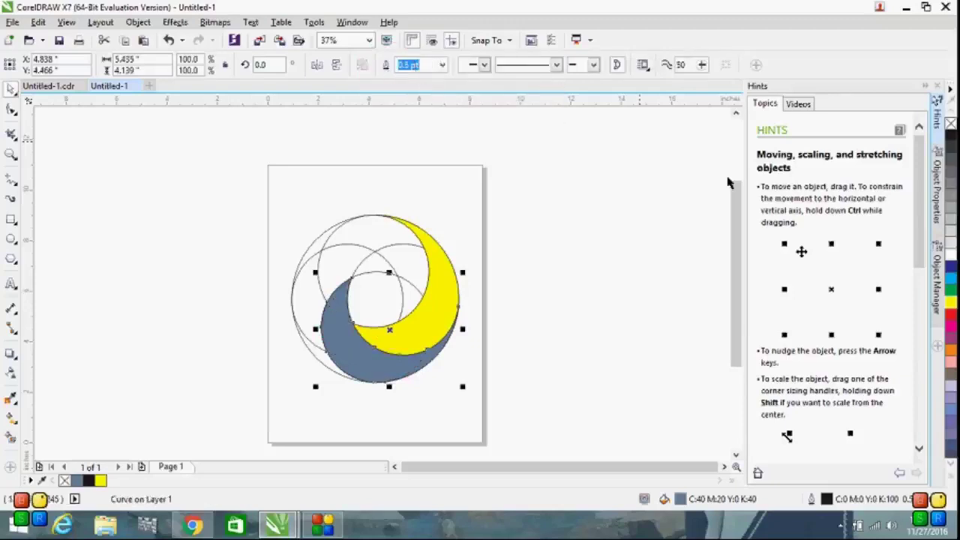
left_click(951, 291)
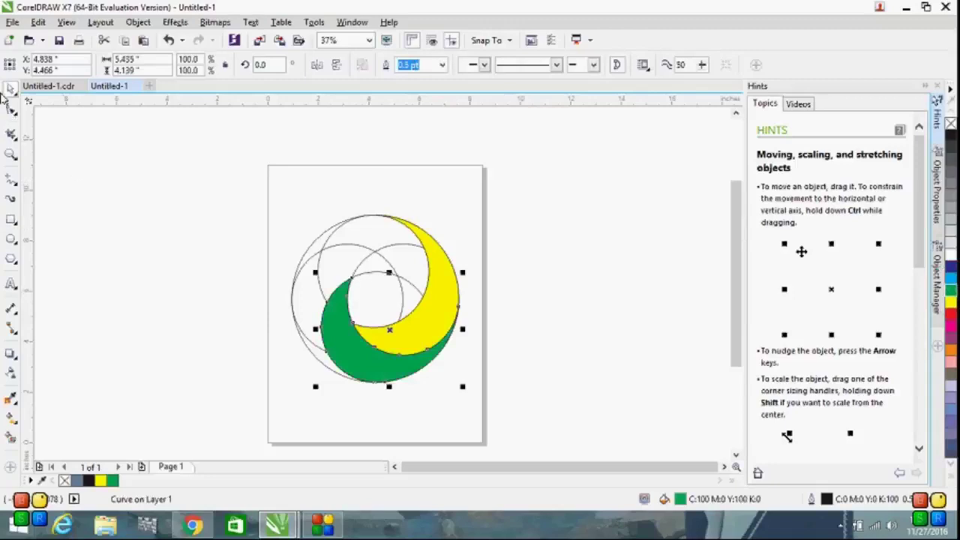
left_click(223, 229)
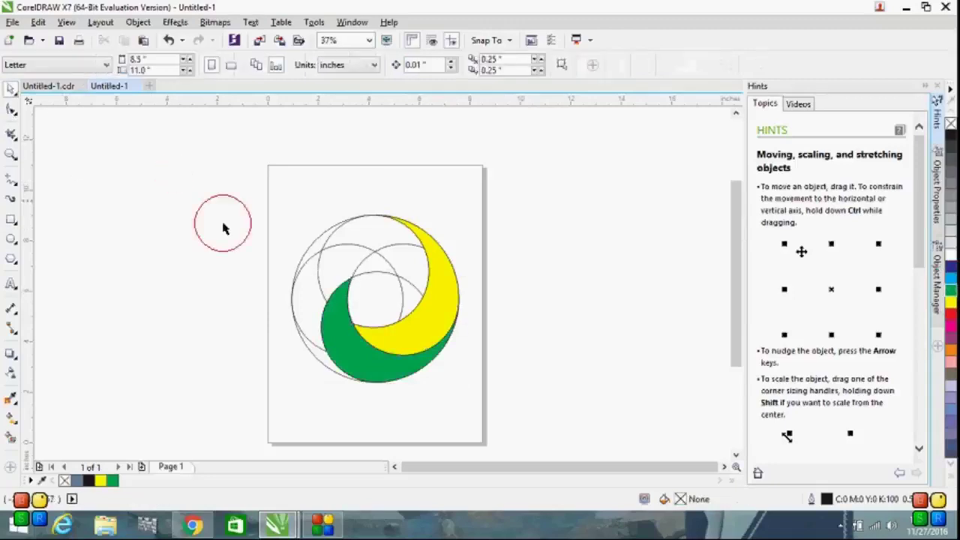
Step: Use Smart Fill to color the left crescent's regions, from the lower left edge up over the centre, in blue-grey
left_click(11, 443)
left_click(325, 355)
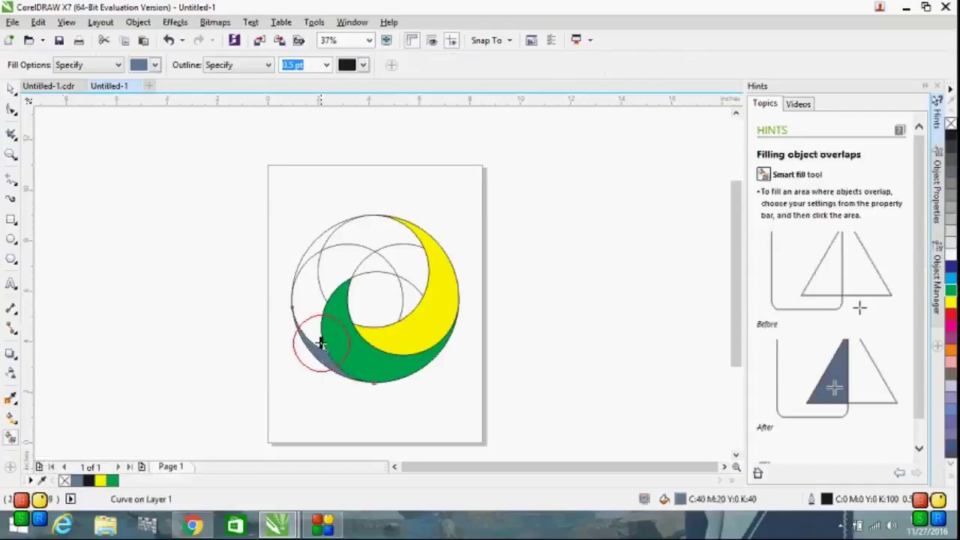
left_click(317, 295)
left_click(363, 265)
left_click(371, 262)
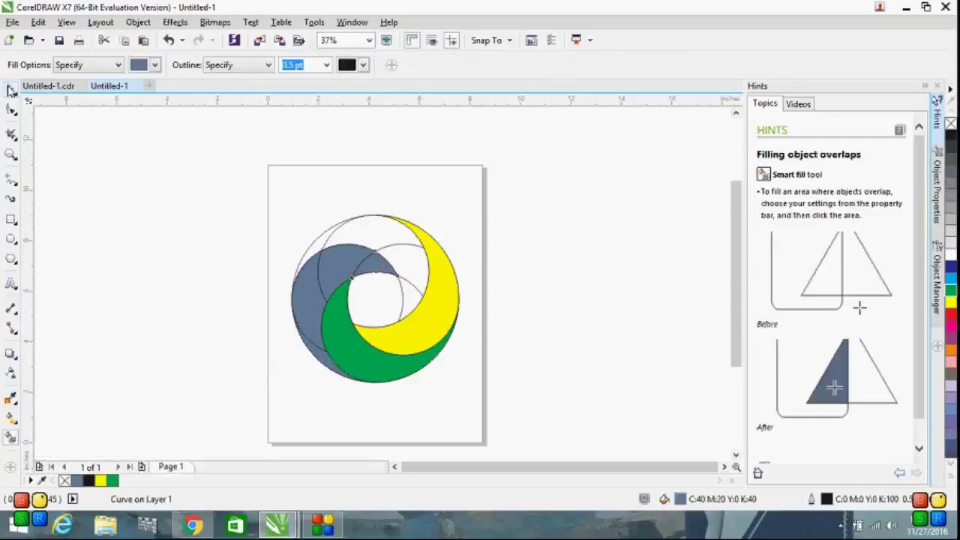
Step: Weld the four blue-grey regions on the ring's left side into one crescent and fill it red
left_click(11, 89)
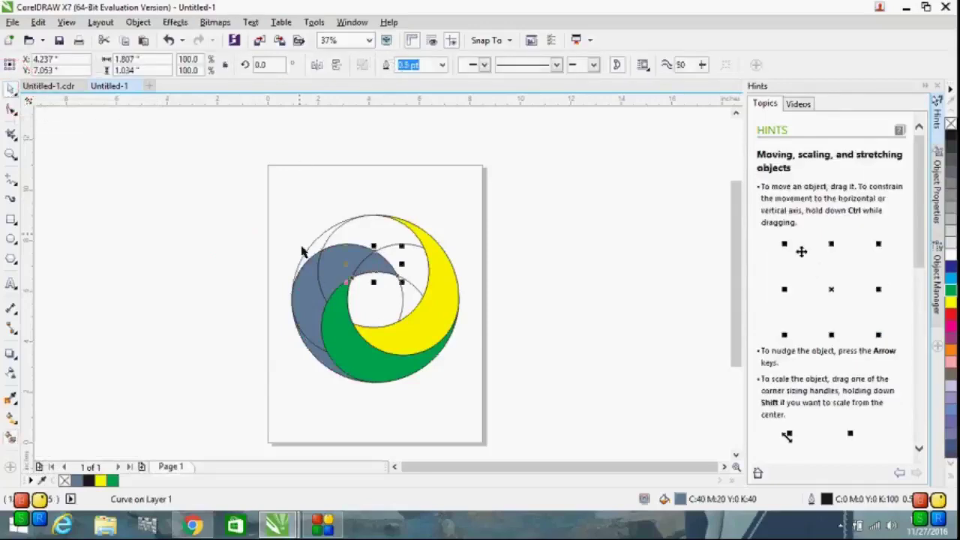
left_click(323, 363)
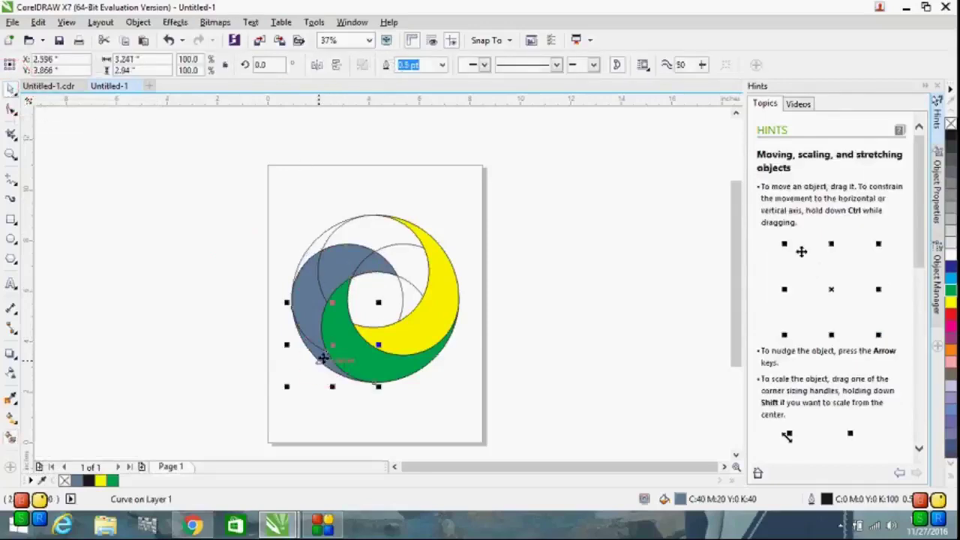
left_click(304, 293, "shift")
left_click(370, 271, "shift")
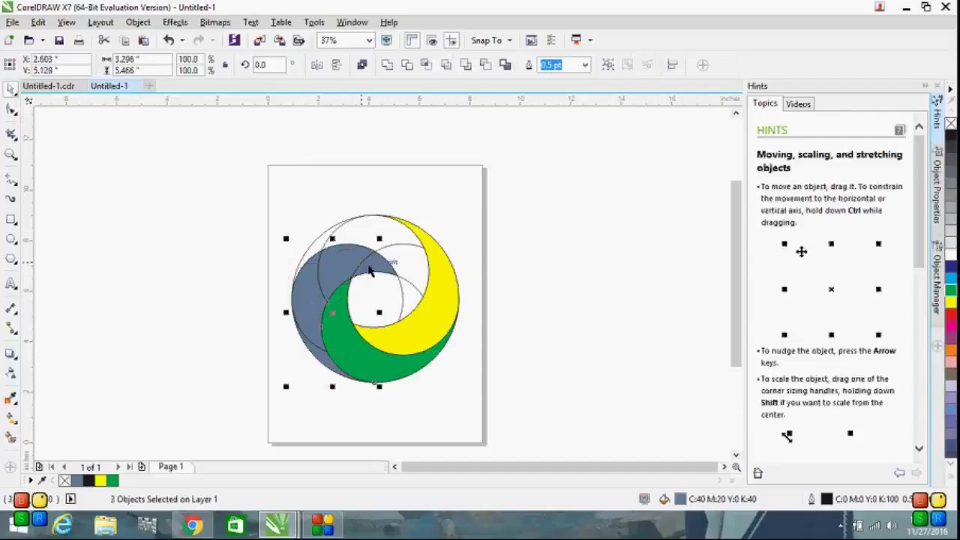
left_click(361, 260, "shift")
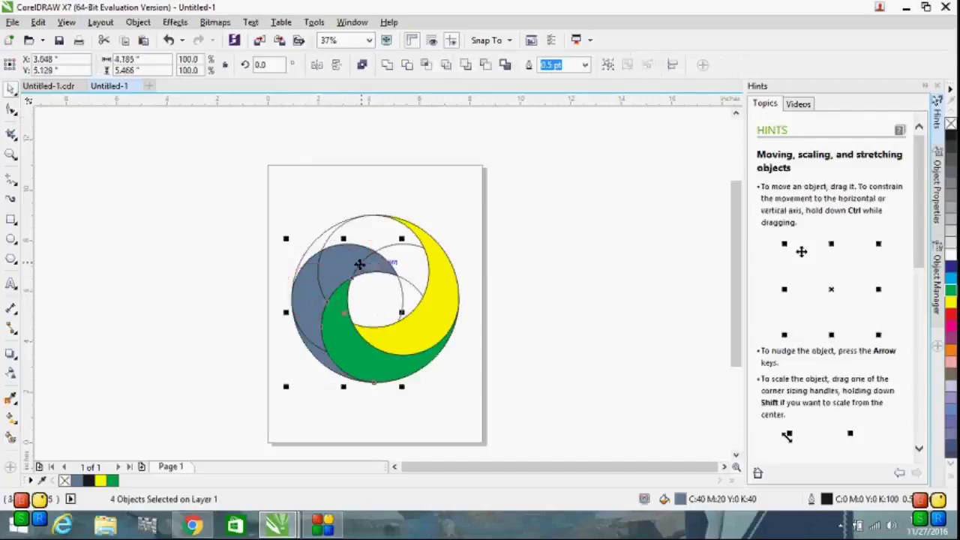
left_click(389, 67)
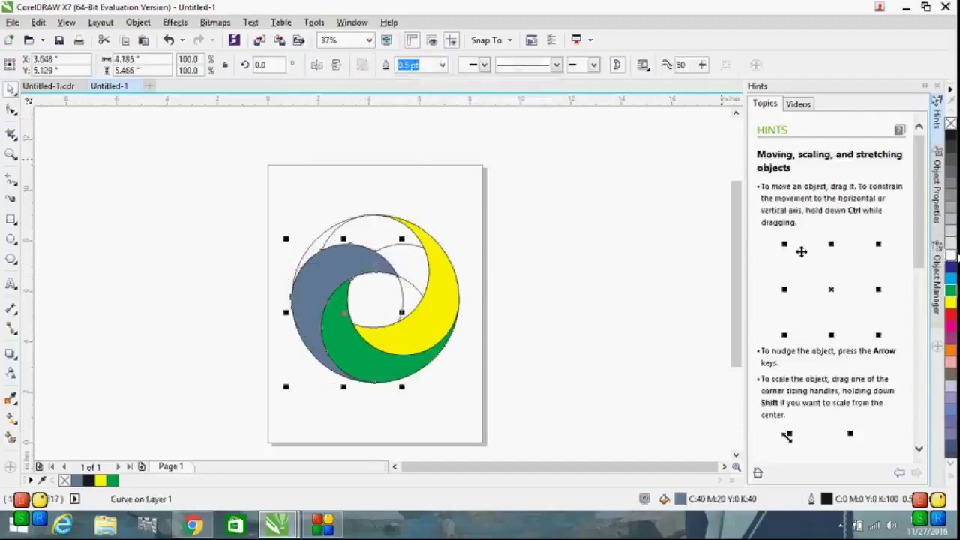
left_click(952, 315)
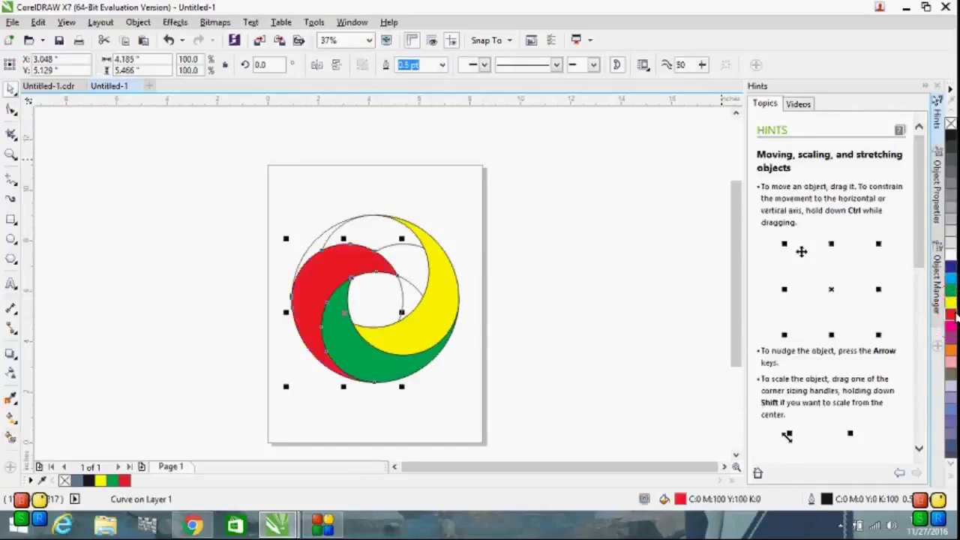
left_click(174, 372)
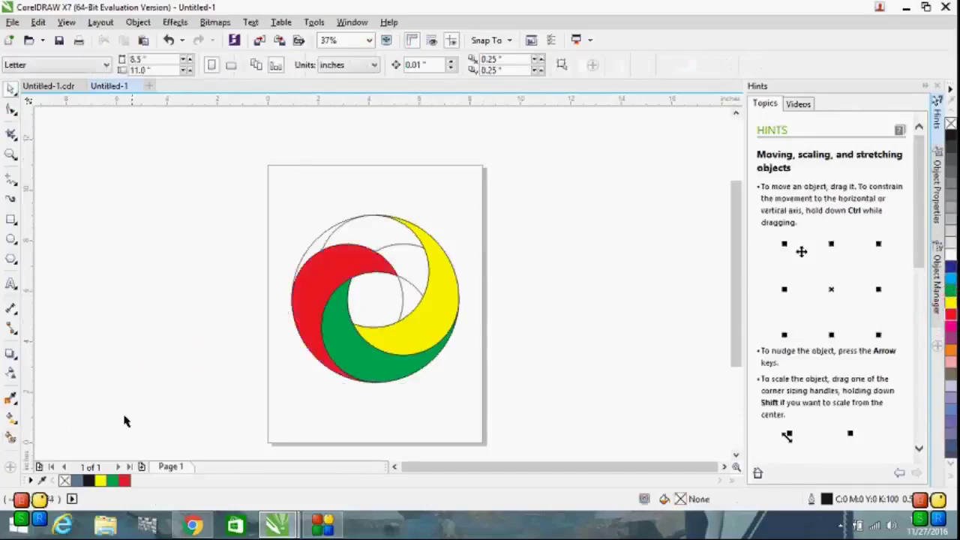
Step: Use Smart Fill to color the remaining top crescent regions, from the upper left edge round to the centre's right side, in blue-grey
left_click(10, 438)
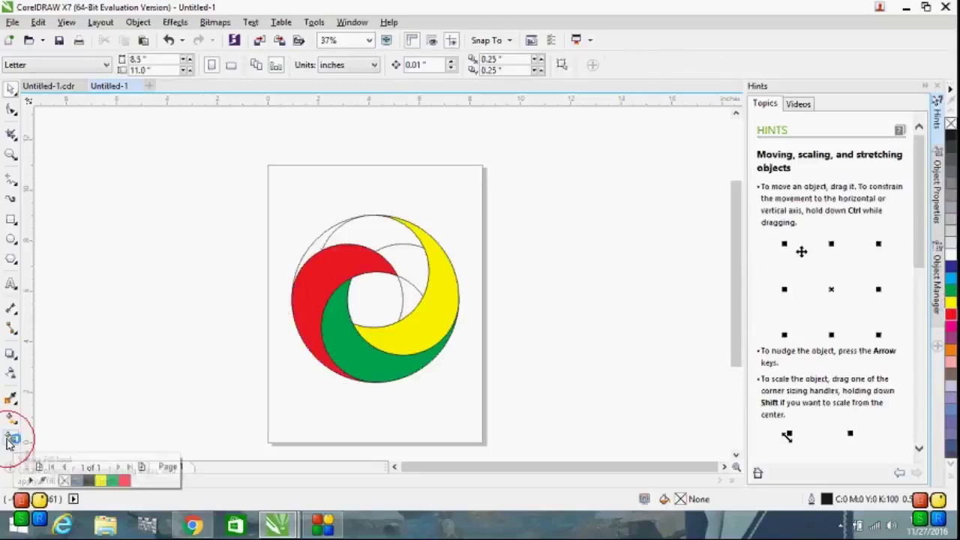
left_click(315, 240)
left_click(363, 229)
left_click(412, 264)
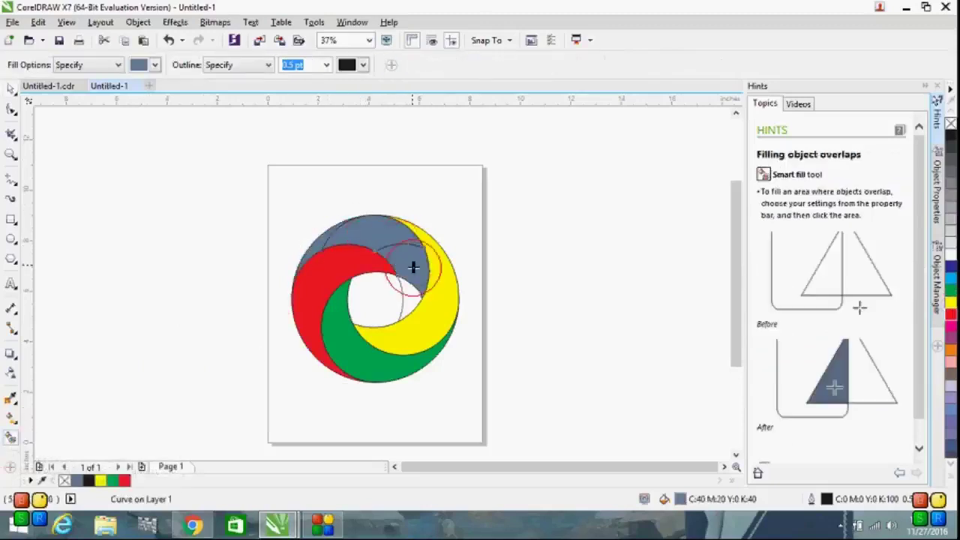
left_click(415, 300)
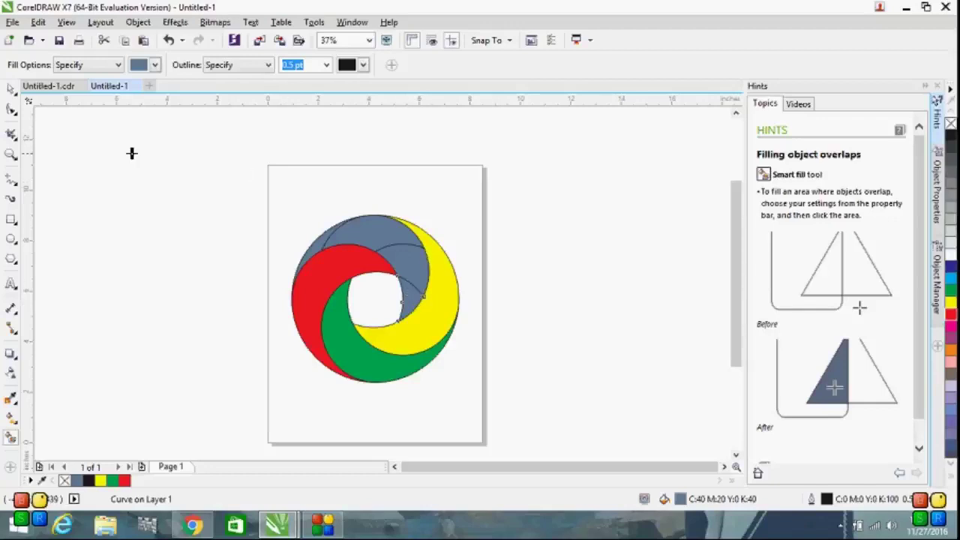
left_click(10, 90)
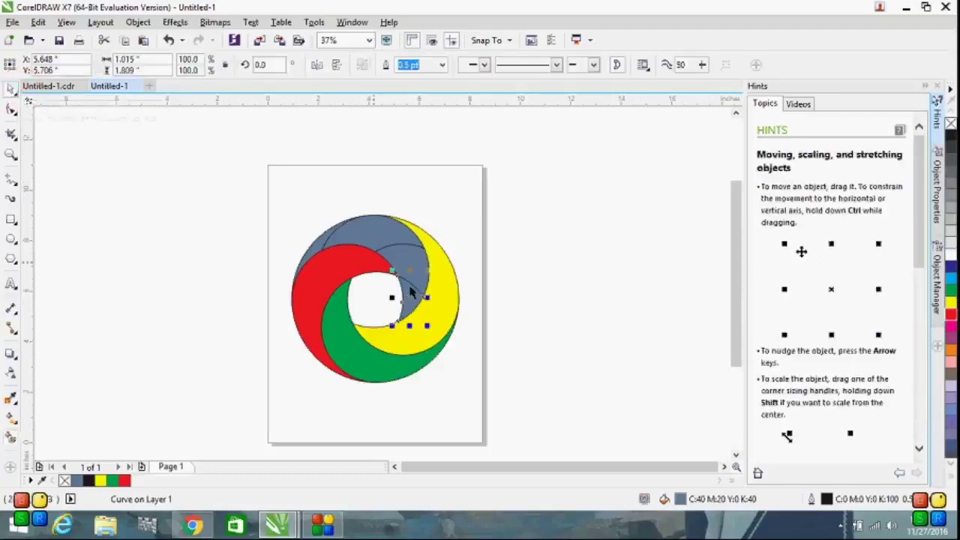
left_click(315, 245)
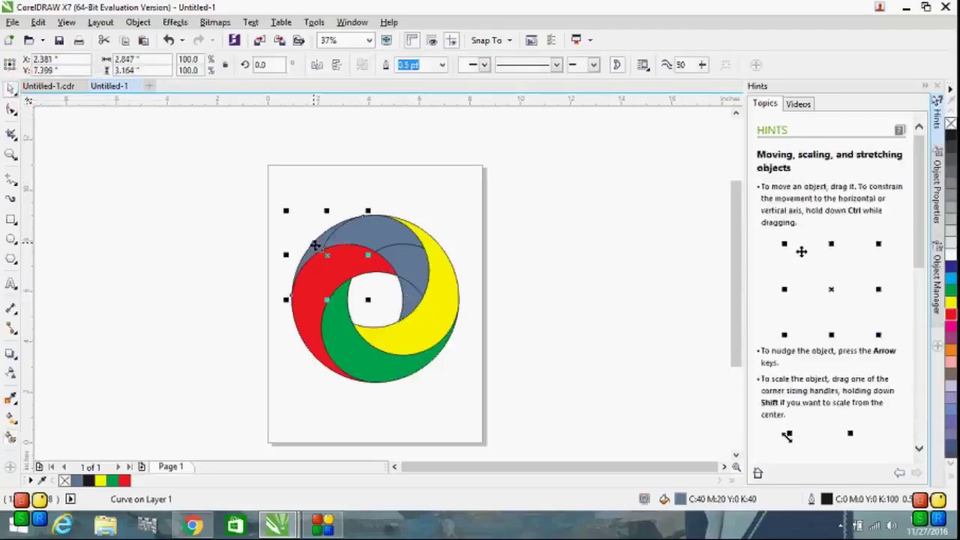
left_click(401, 239)
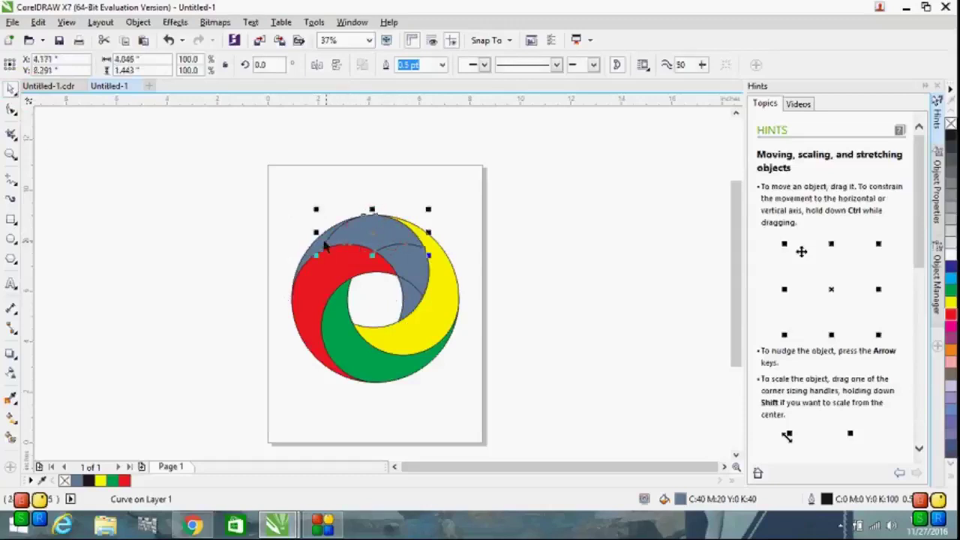
left_click(292, 193)
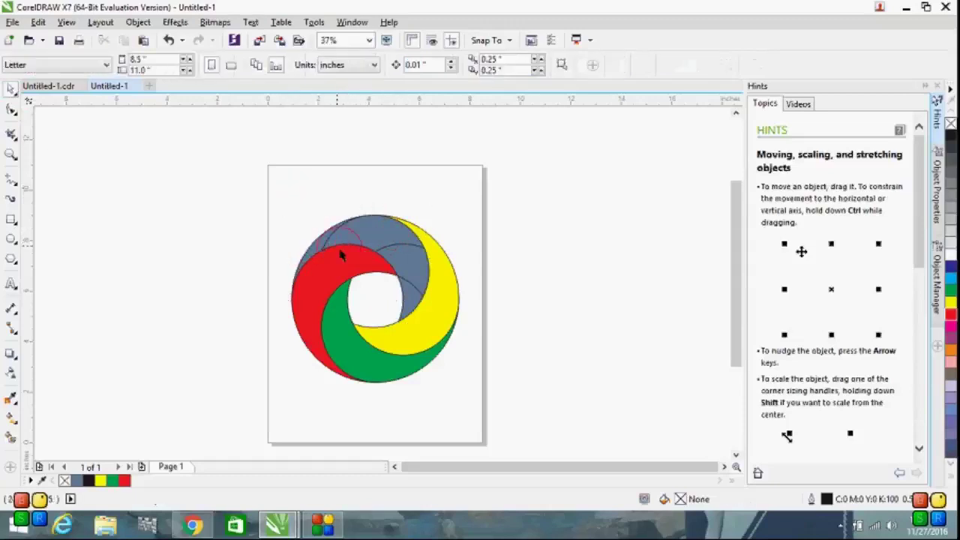
Step: Weld the four blue-grey regions at the ring's top into one crescent and fill it cyan
left_click(317, 245)
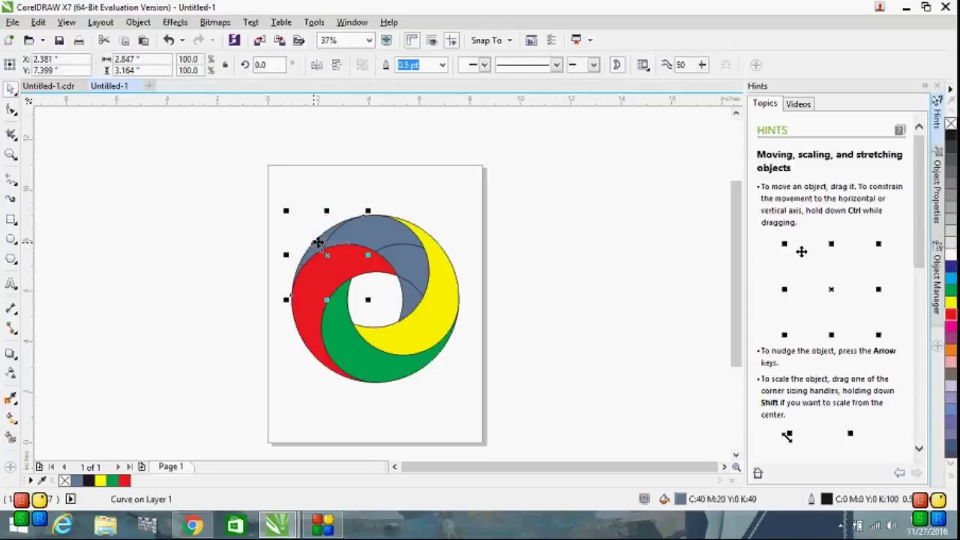
left_click(375, 237, "shift")
left_click(409, 274, "shift")
left_click(414, 296, "shift")
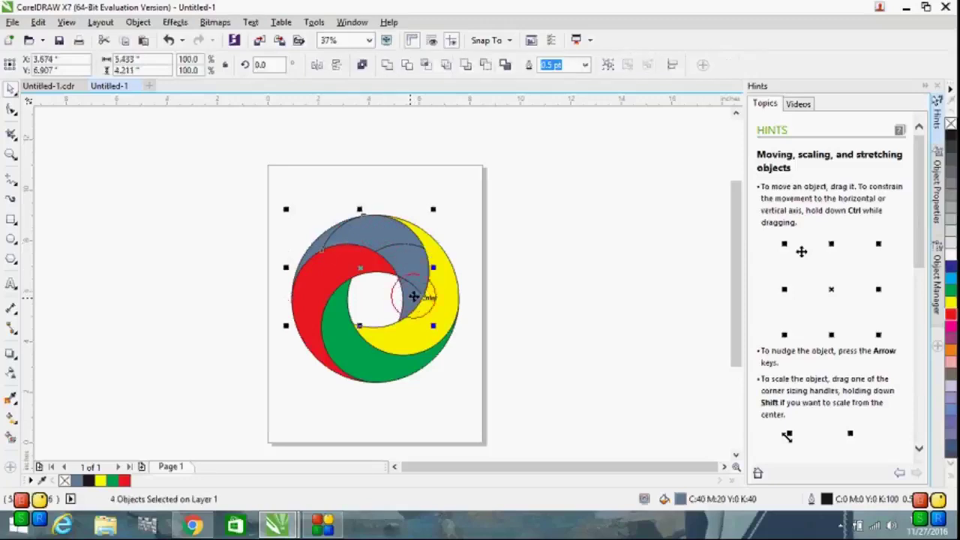
left_click(387, 66)
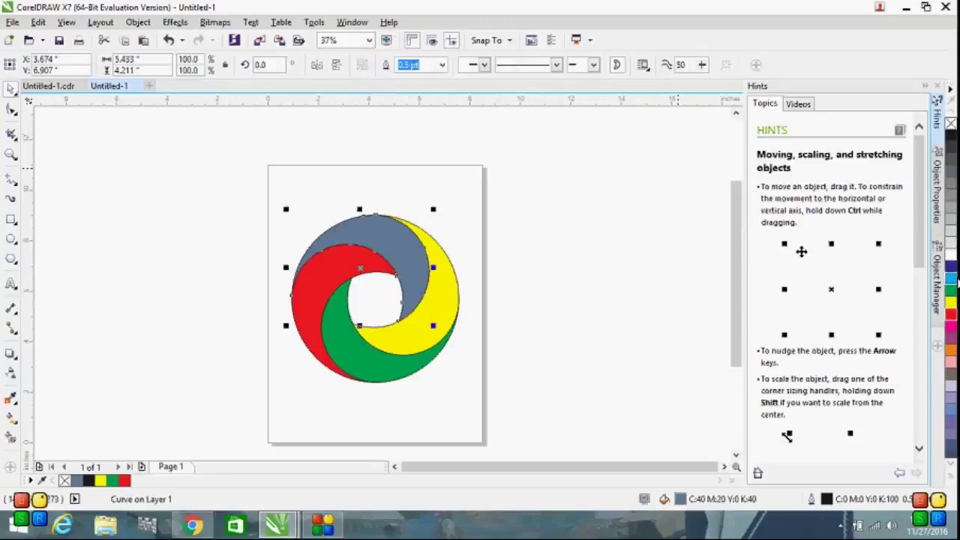
left_click(951, 279)
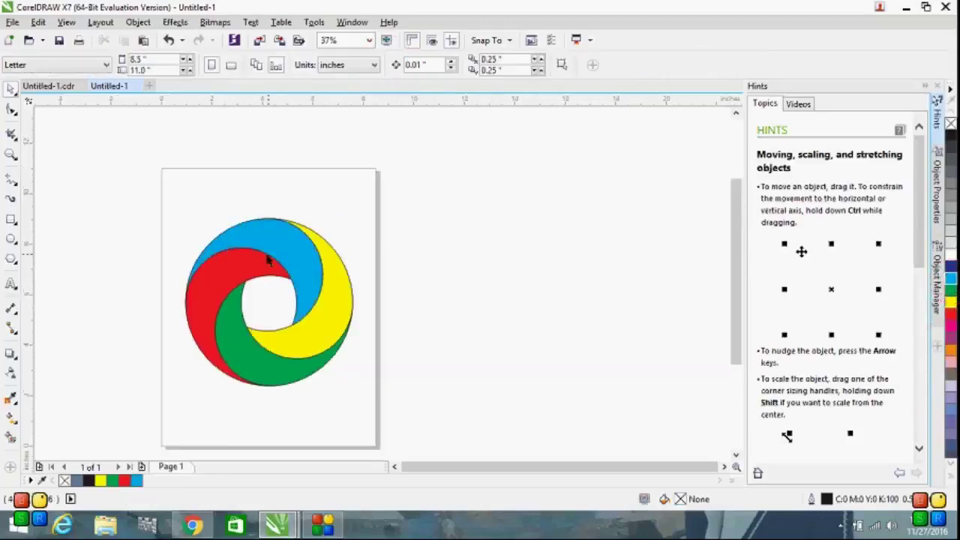
Step: Apply a linear fountain fill to the top cyan crescent, fading from solid cyan at the ring's right to pale at its upper left
left_click(294, 254)
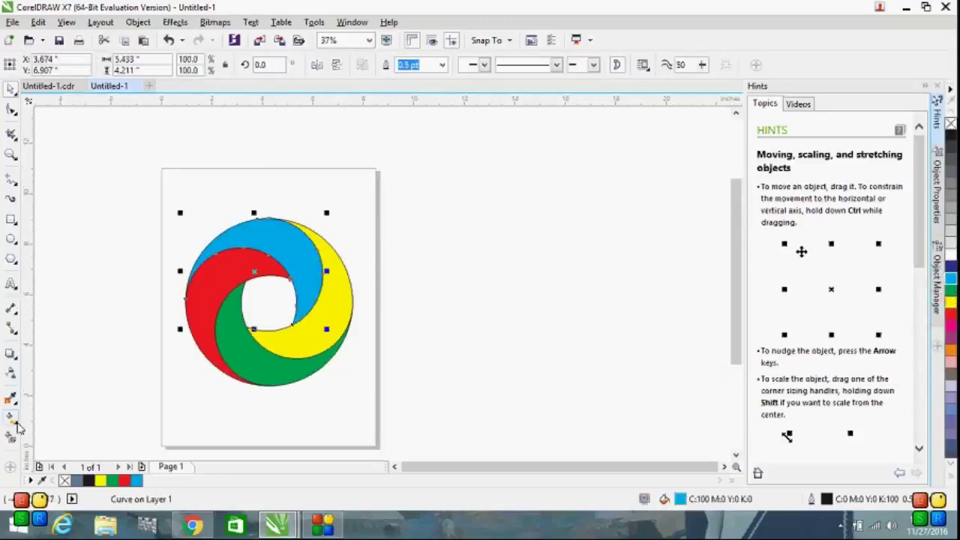
key("ctrl+z")
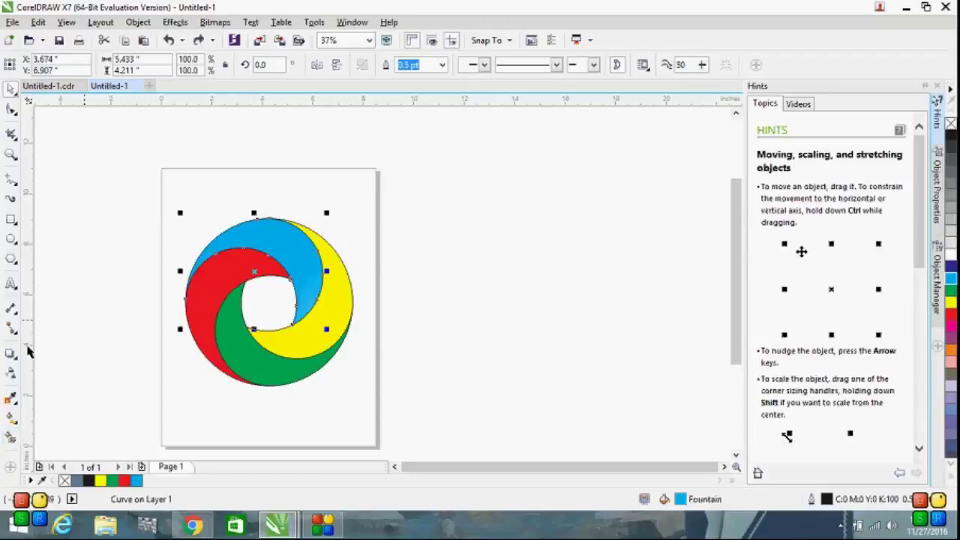
left_click(11, 421)
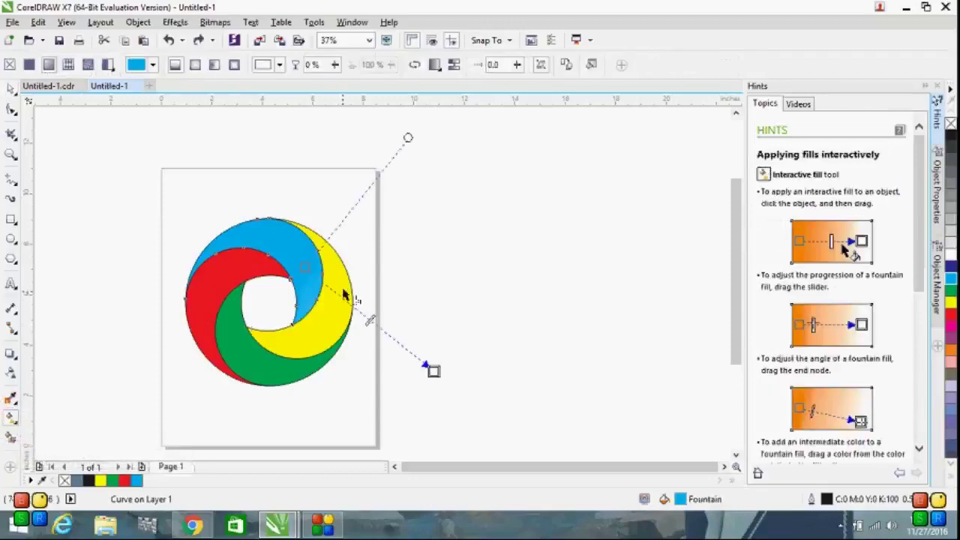
left_click_drag(306, 266, 225, 235)
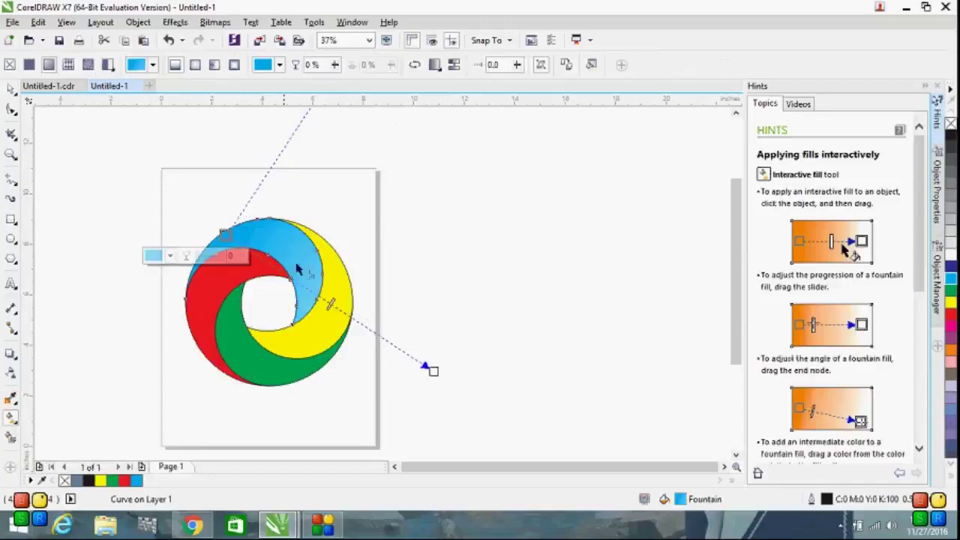
left_click_drag(431, 370, 334, 300)
left_click_drag(225, 235, 223, 240)
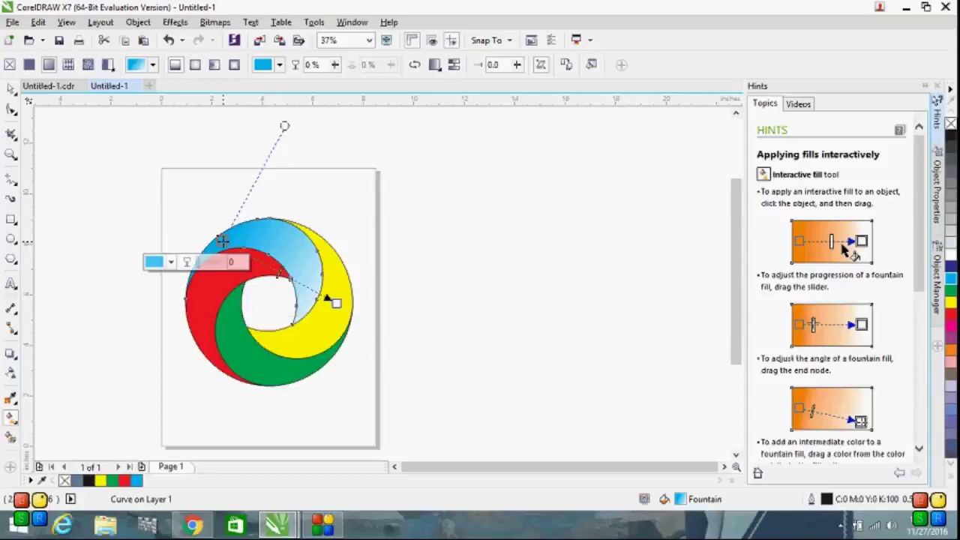
key("space")
Step: Apply a linear fountain fill to the red crescent, fading from red at its upper end to white past its lower left end
left_click(199, 302)
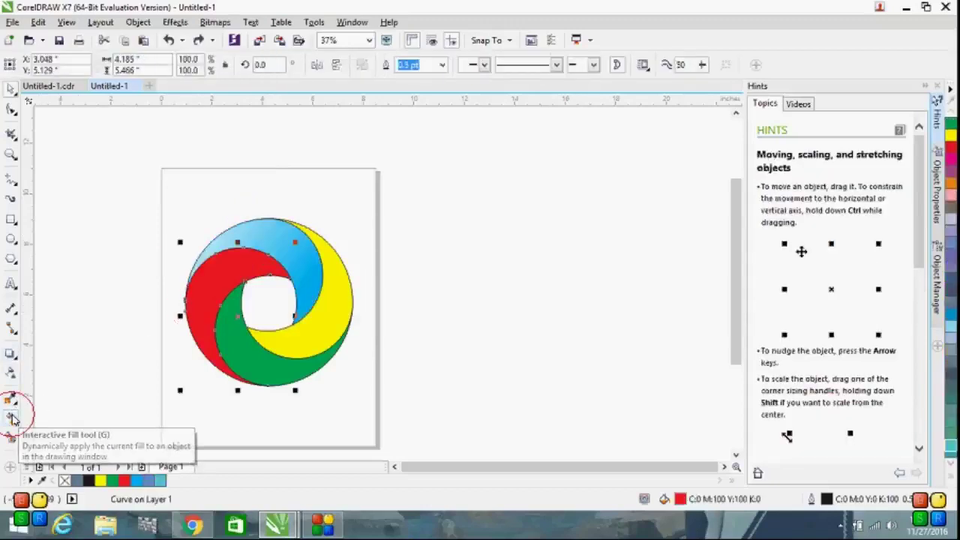
left_click(12, 419)
left_click_drag(252, 262, 178, 374)
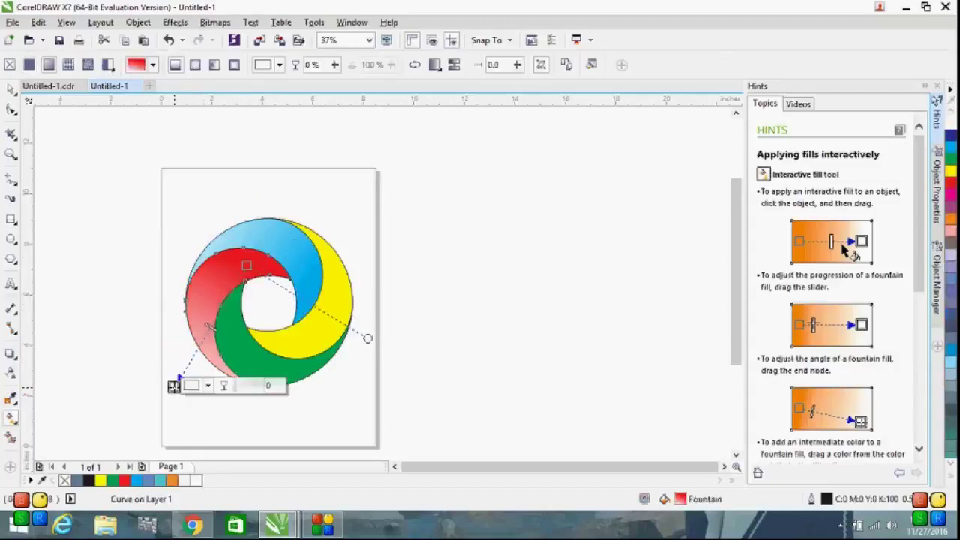
left_click_drag(445, 321, 191, 363)
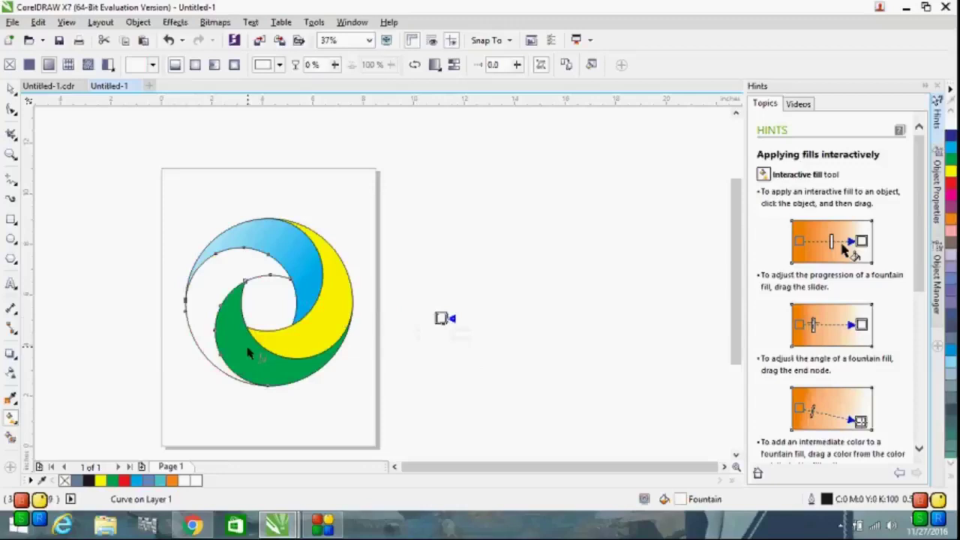
key("ctrl+z")
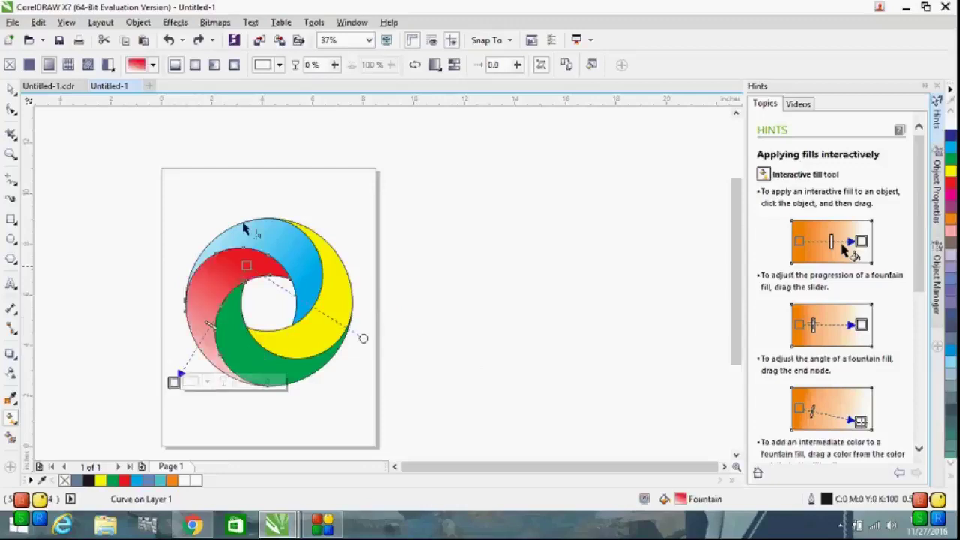
left_click(118, 155)
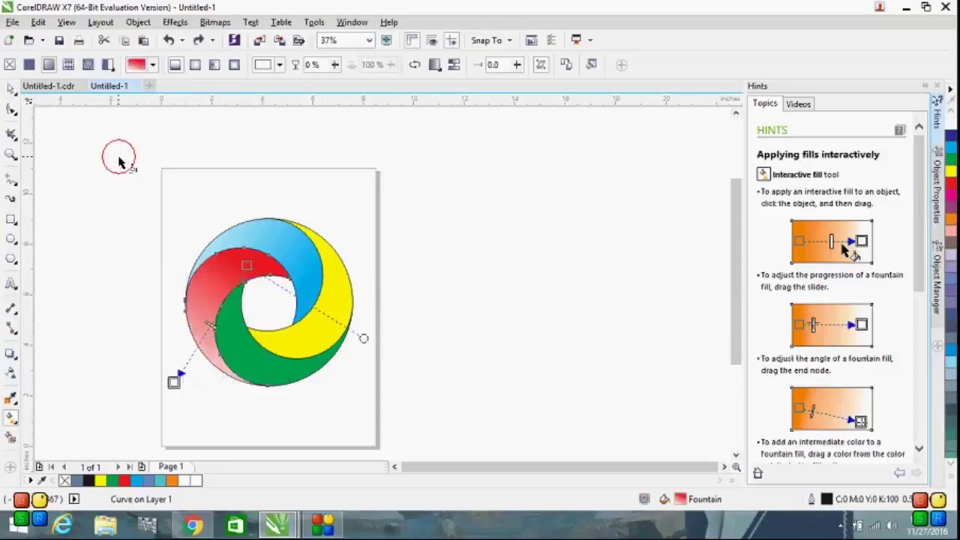
Step: Apply a linear fountain fill to the green crescent, fading from green at its left part to white beyond its lower right edge
left_click(9, 87)
left_click(240, 347)
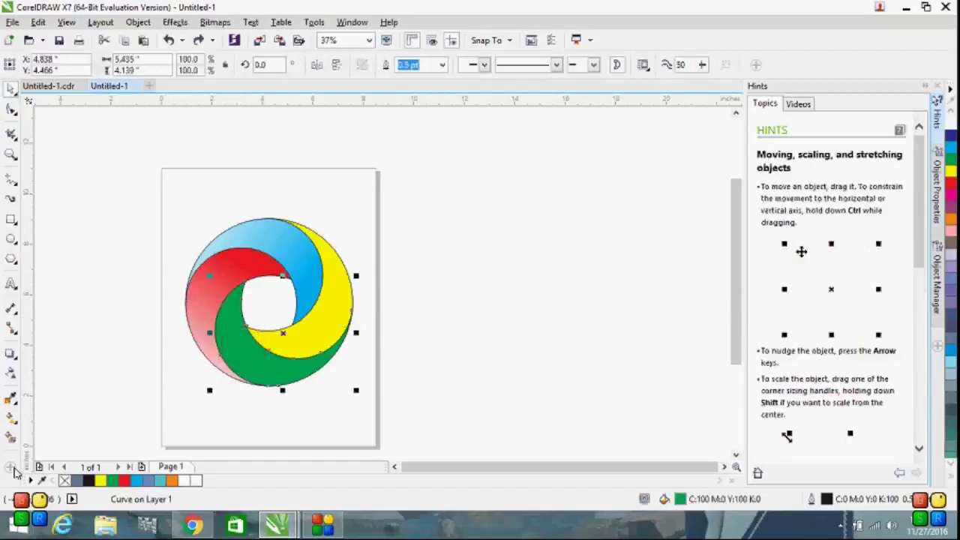
left_click(11, 420)
left_click_drag(231, 327, 327, 397)
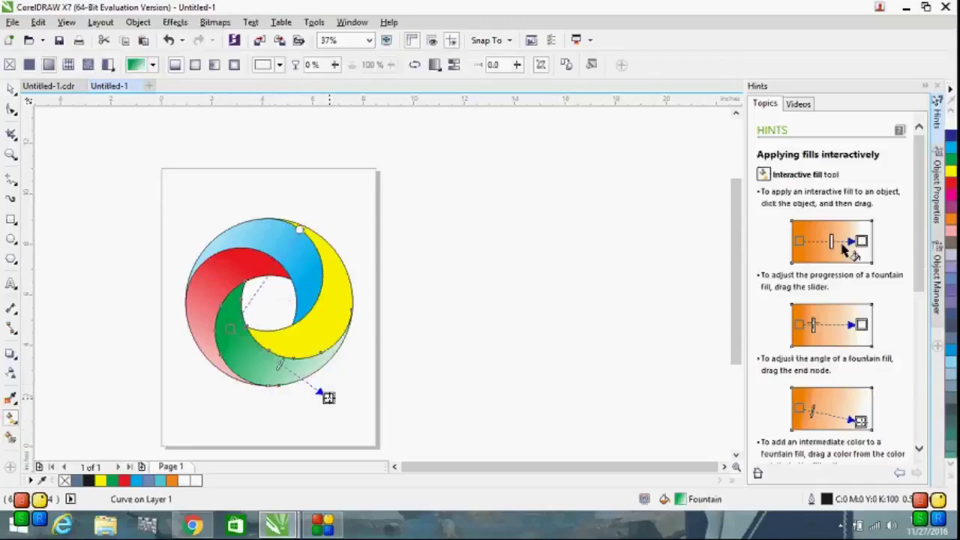
left_click(233, 330)
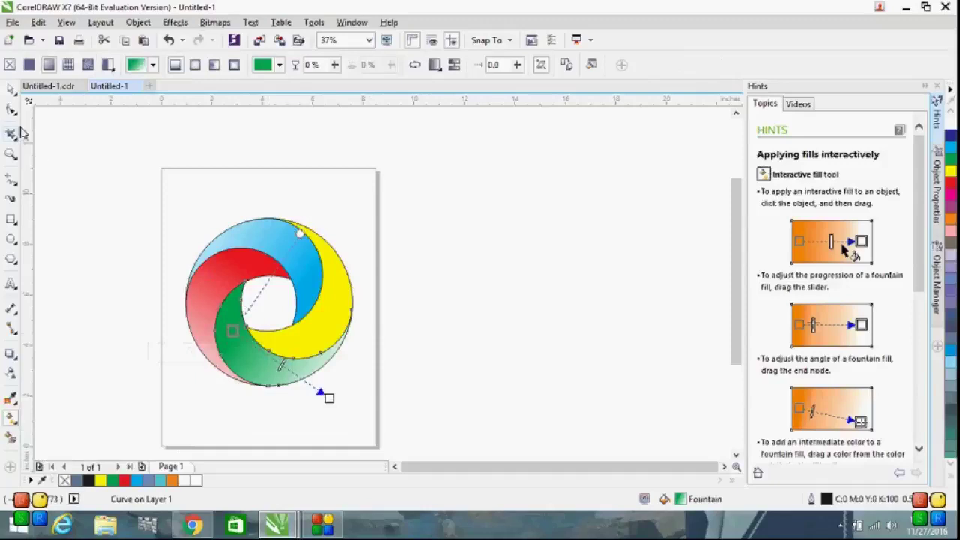
left_click(12, 90)
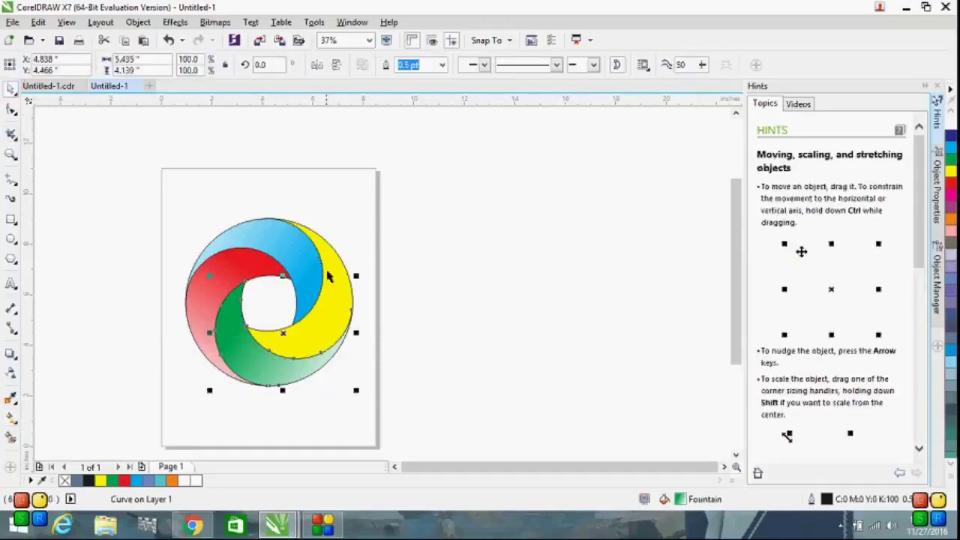
Step: Apply a linear fountain fill to the yellow crescent, running from yellow near its lower end to orange beyond its upper end
left_click(332, 280)
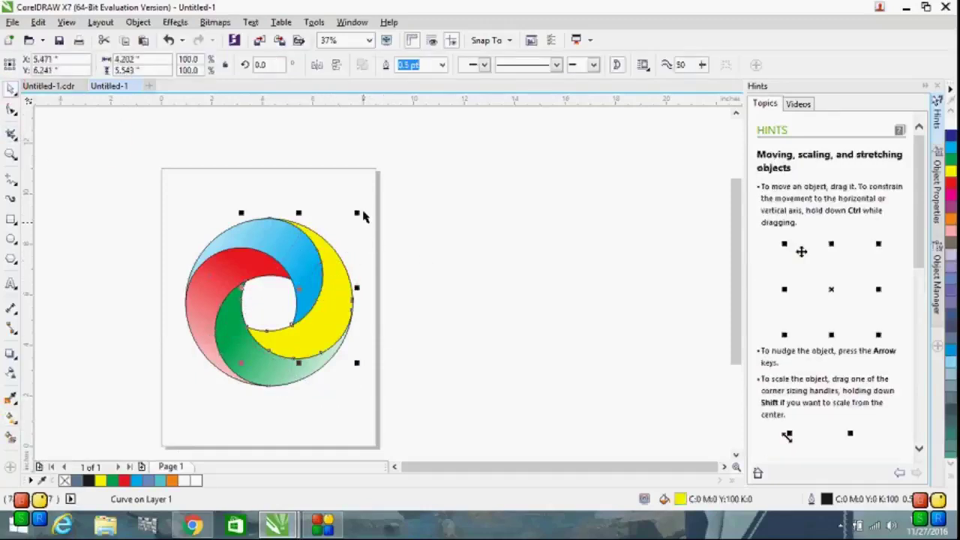
left_click(372, 223)
left_click(341, 304)
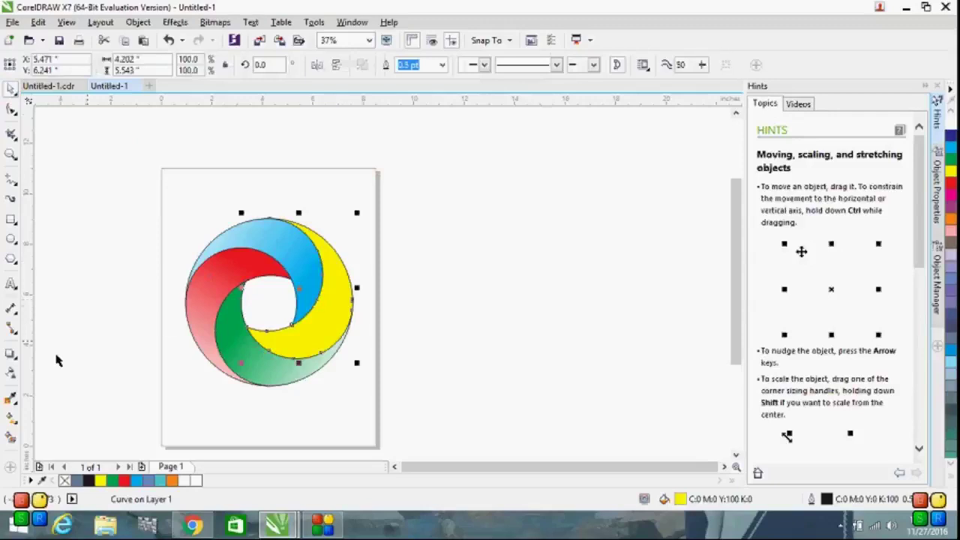
left_click(12, 418)
left_click_drag(300, 342, 346, 209)
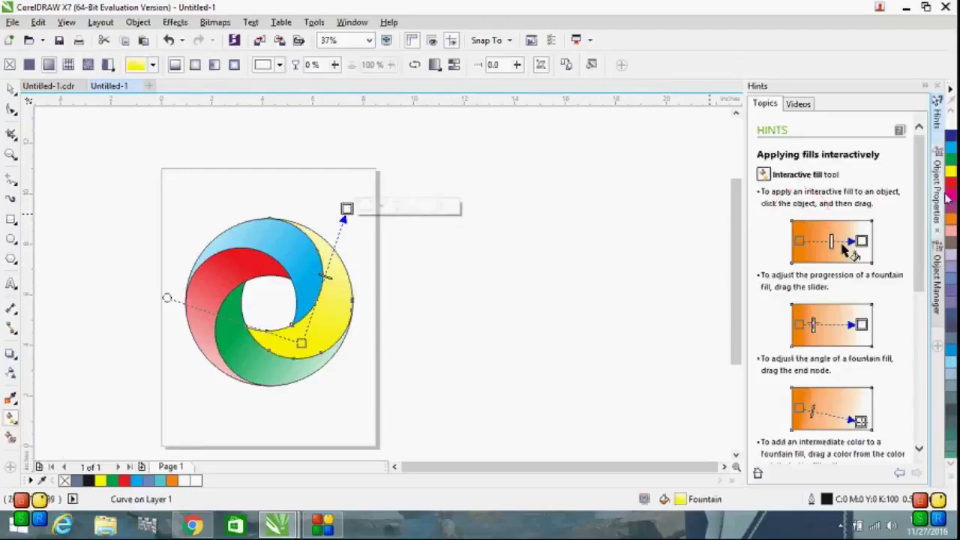
left_click(943, 217)
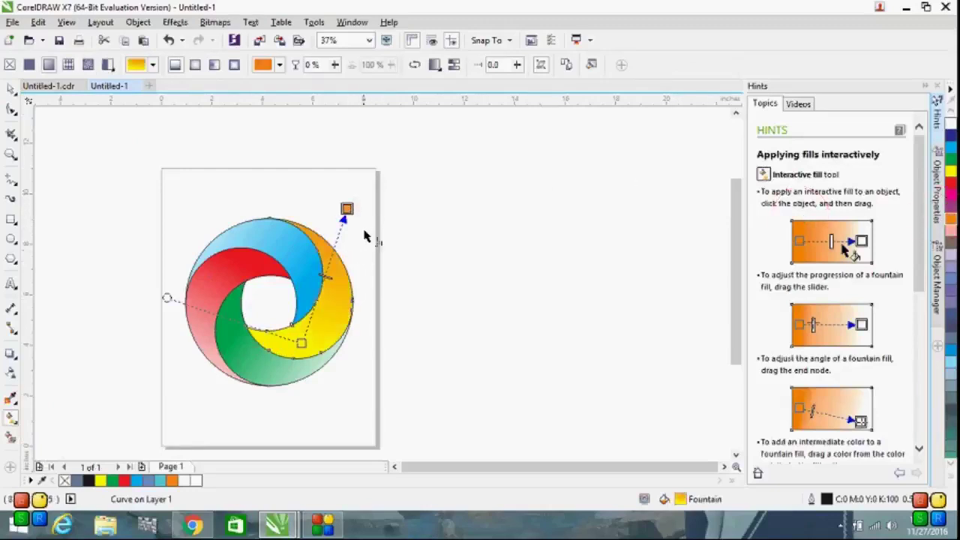
Step: Fine-tune the start and end positions of the yellow-to-orange gradient, moving its orange end slightly outward from the ring's upper right
left_click(348, 209)
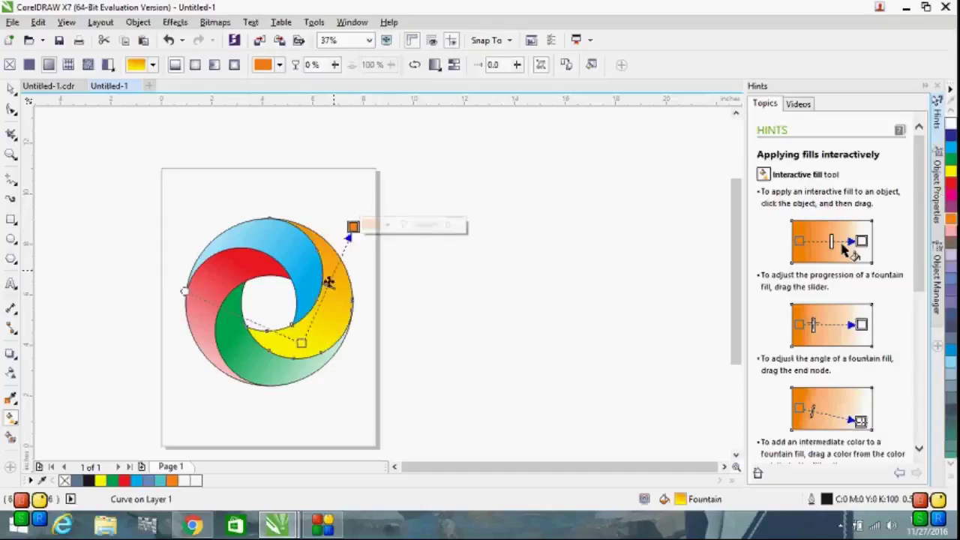
left_click_drag(300, 344, 295, 341)
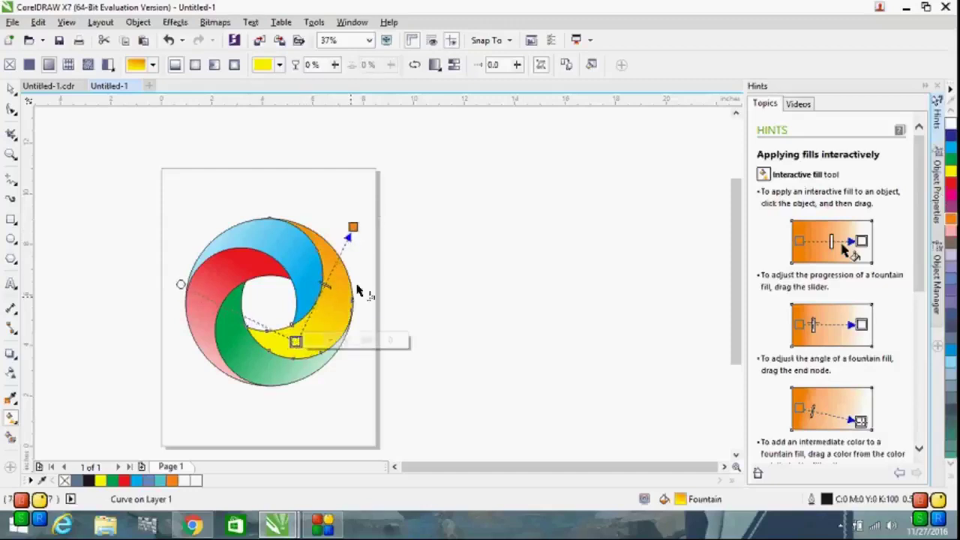
left_click_drag(353, 227, 365, 223)
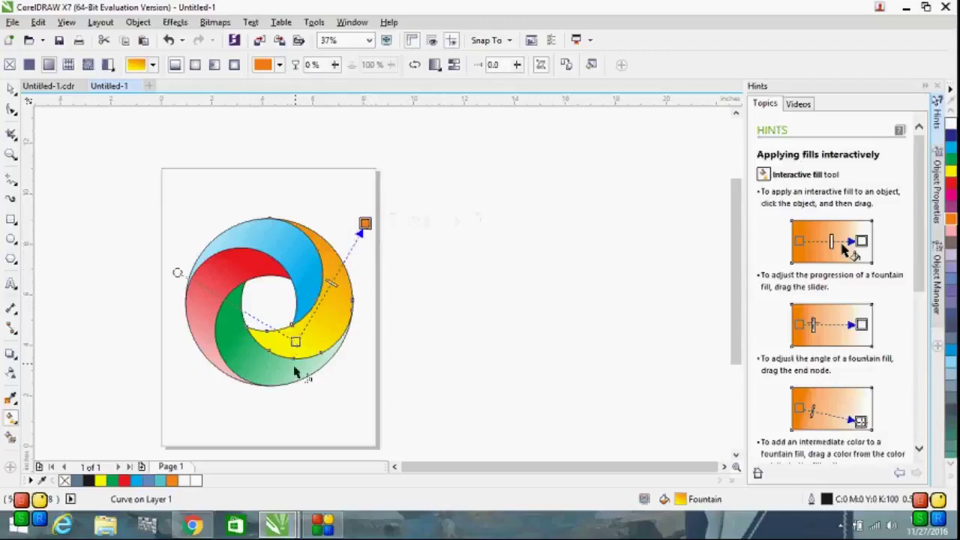
Step: Change the white end of the green crescent's gradient to cyan and bring that end slightly closer to the ring
left_click(11, 88)
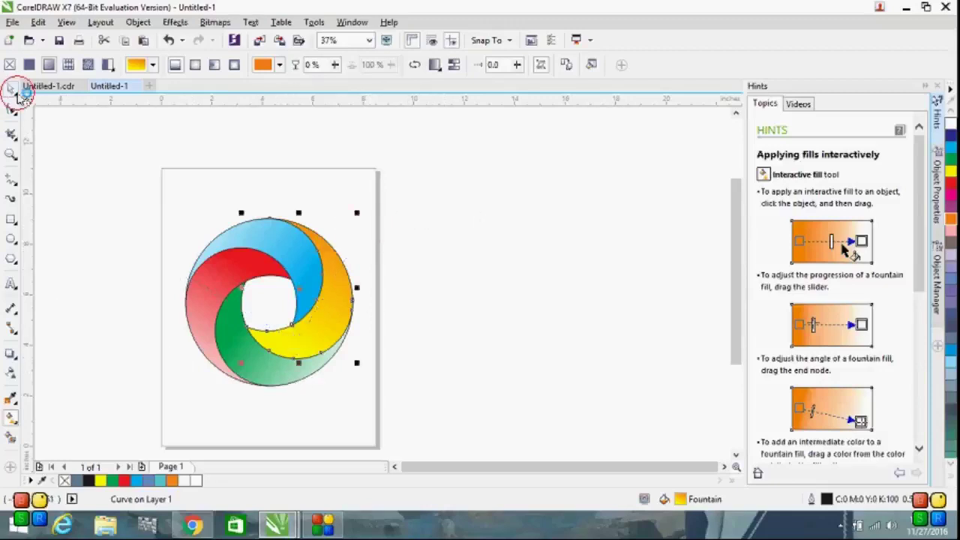
left_click(257, 380)
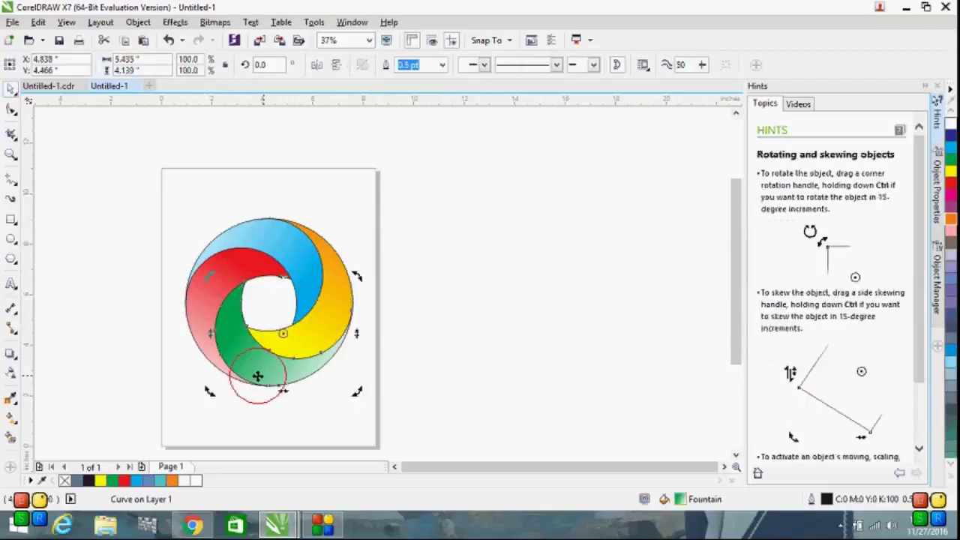
left_click(303, 396)
left_click(295, 406)
left_click(256, 377)
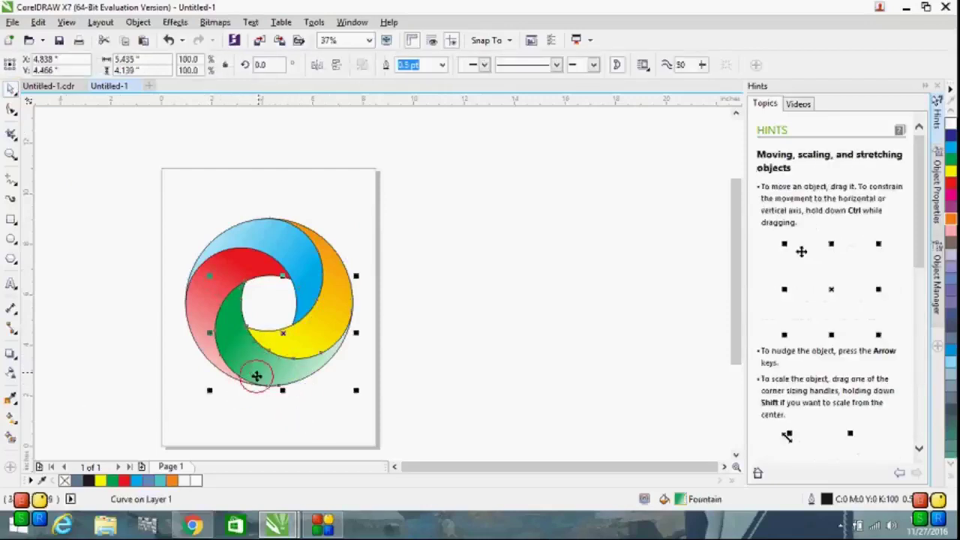
left_click(10, 425)
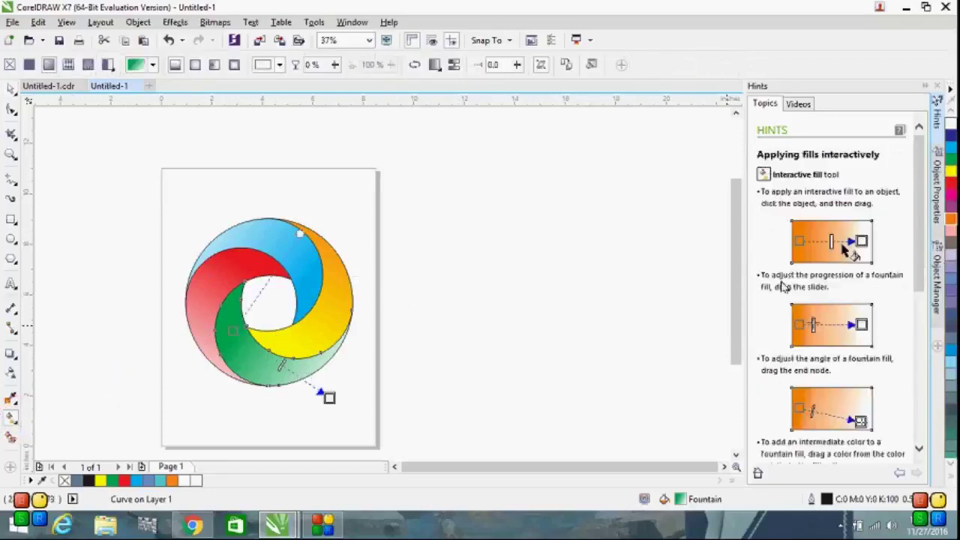
left_click(953, 141)
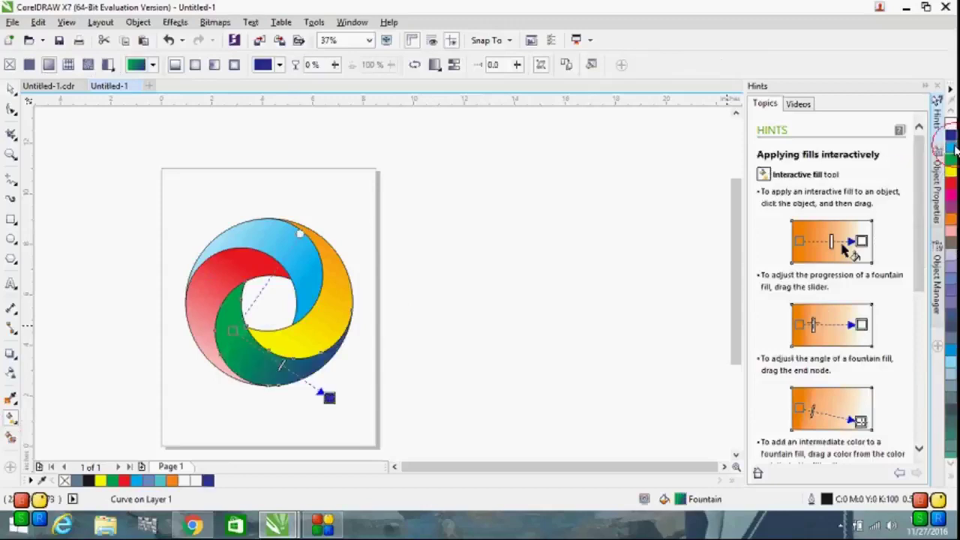
left_click(955, 150)
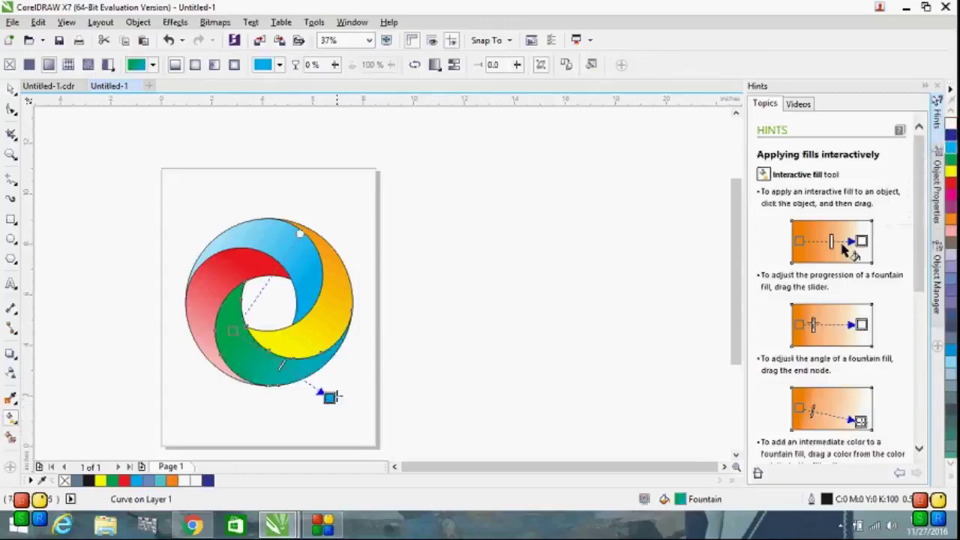
left_click_drag(329, 398, 314, 399)
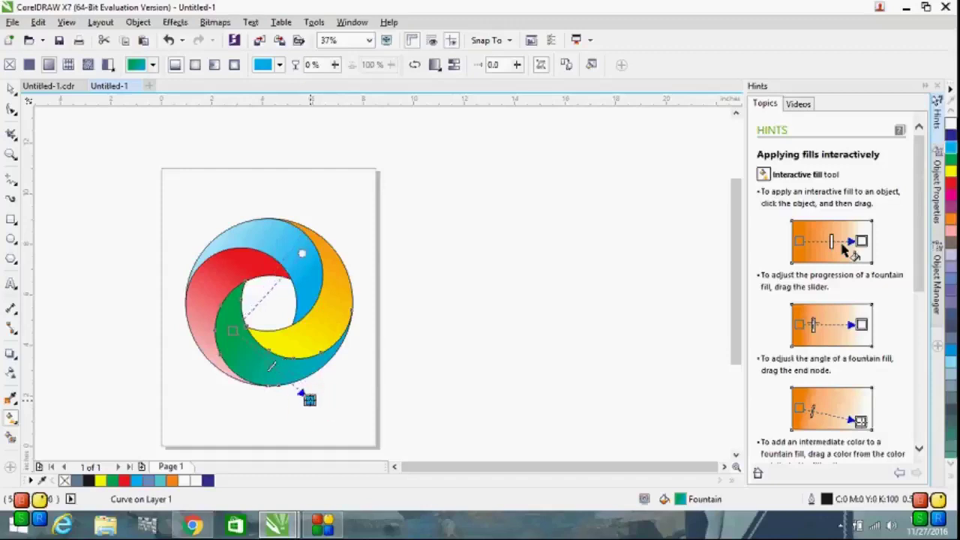
left_click(230, 329)
Step: Change the pale gradient ends of the red and cyan crescents to yellow and remove the outlines from the ring
left_click(239, 270)
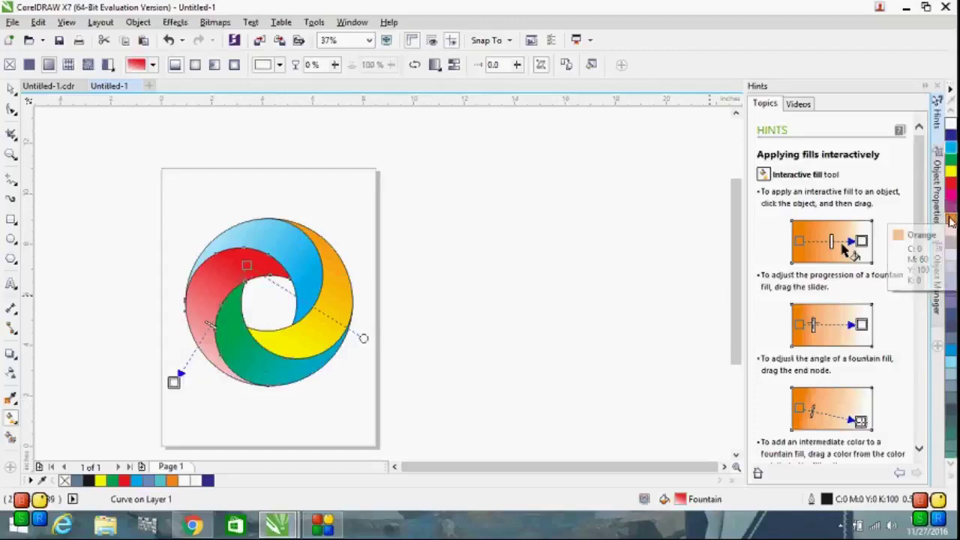
left_click(951, 171)
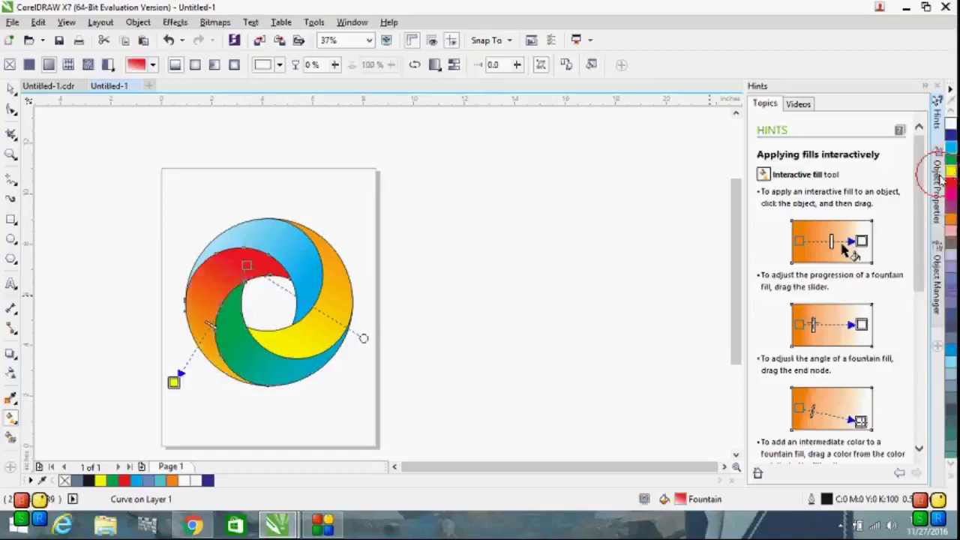
left_click_drag(172, 379, 174, 367)
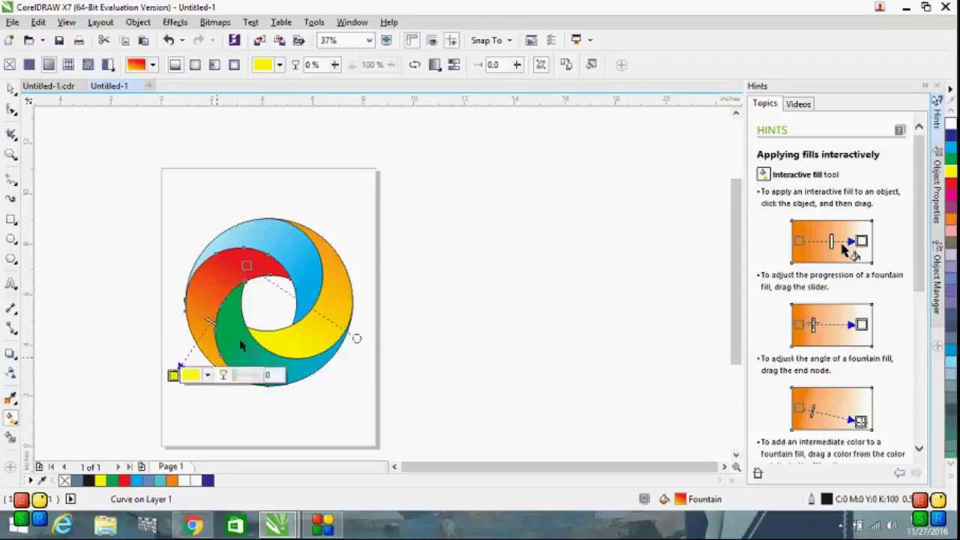
left_click(300, 249)
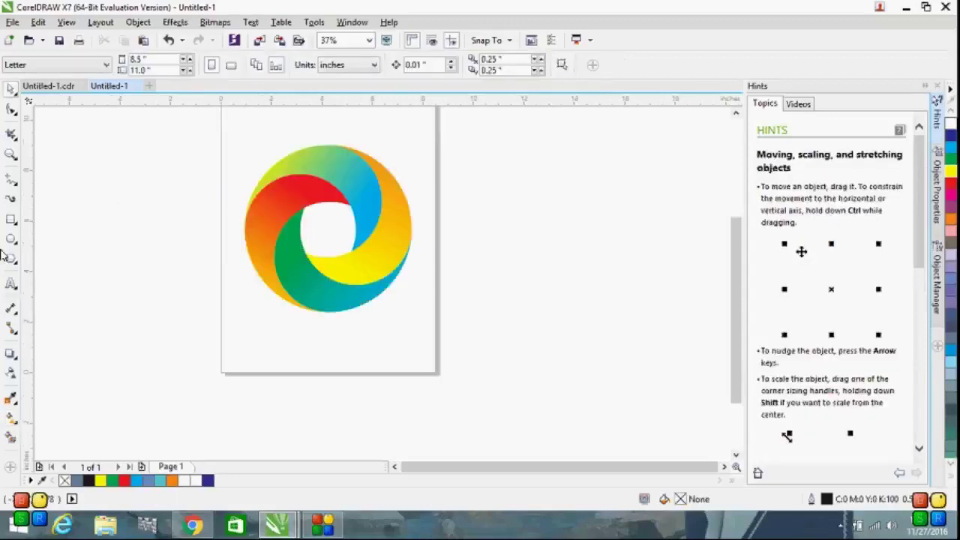
Step: Draw a flat ellipse about 6.44 by 1.44 inches just beneath the ring and fill it with black
left_click(10, 240)
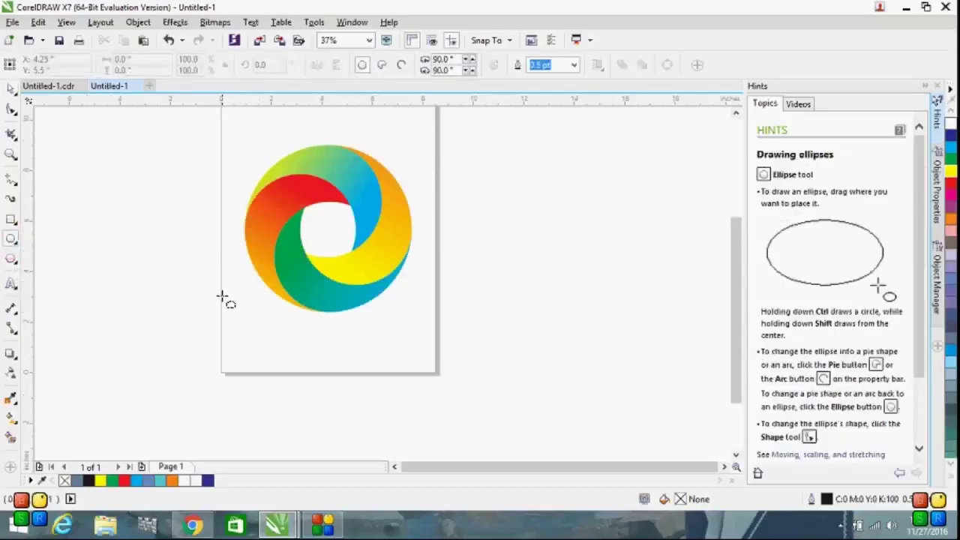
left_click_drag(253, 320, 416, 354)
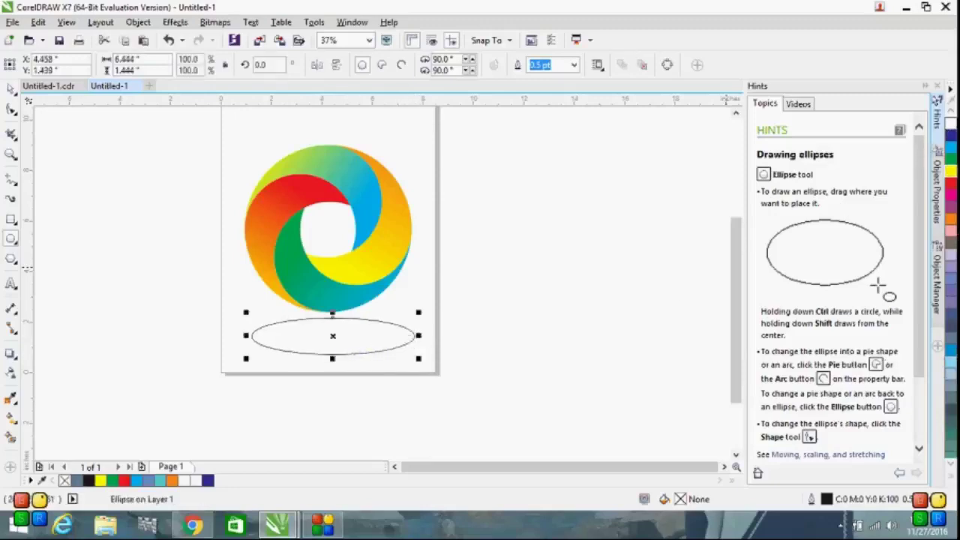
left_click(948, 479)
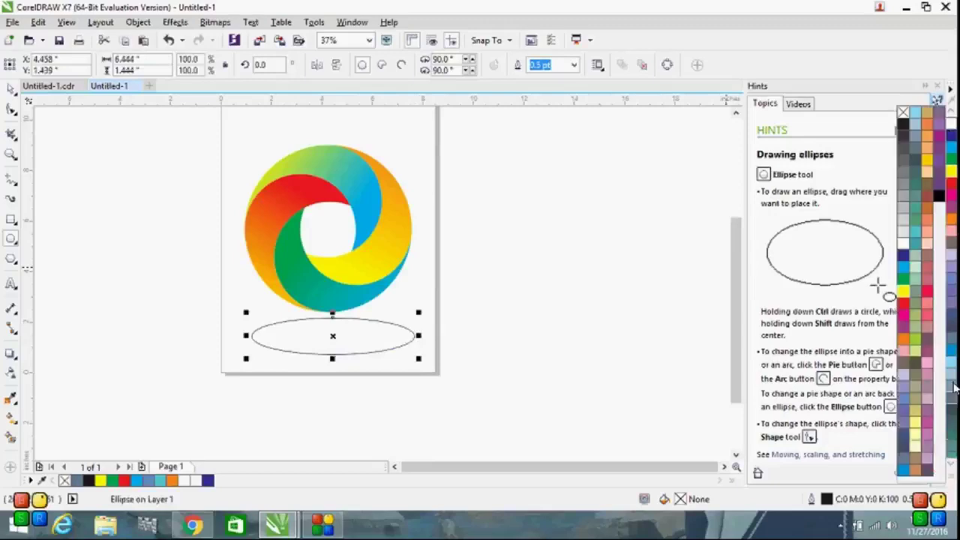
left_click(903, 125)
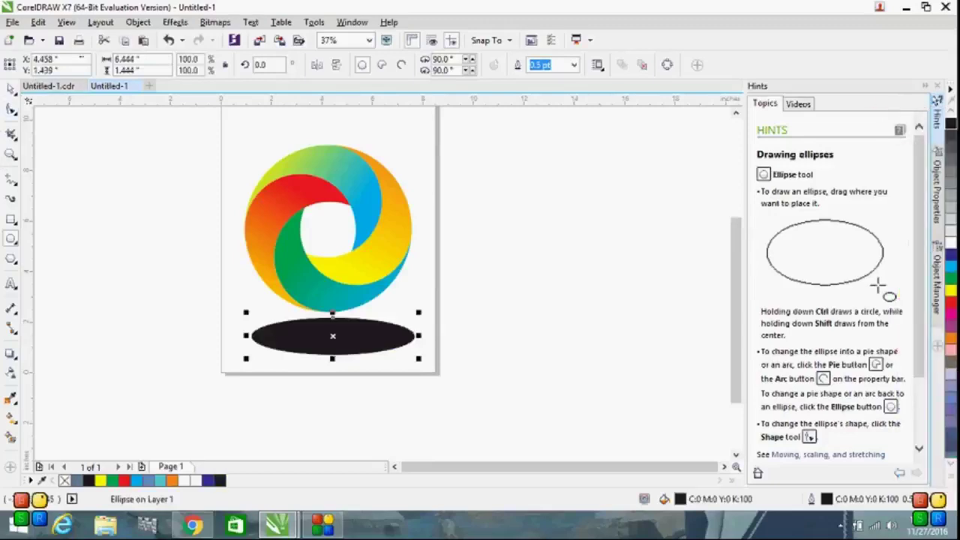
Step: Convert the black ellipse to a 300 dpi CMYK bitmap with anti-aliasing and a transparent background
left_click(218, 23)
left_click(232, 36)
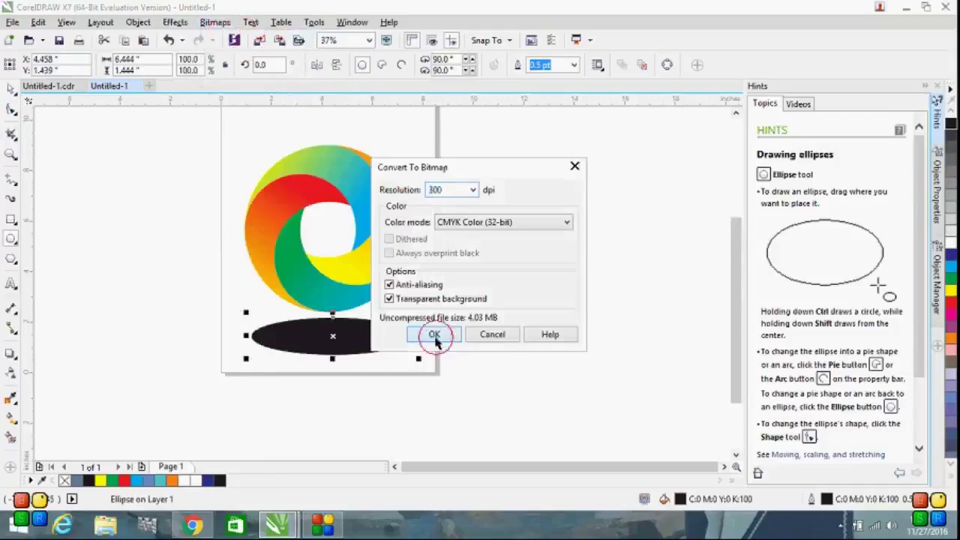
left_click(433, 334)
Step: Apply a Gaussian Blur with a 51-pixel radius to the black ellipse to turn it into a soft shadow
left_click(210, 23)
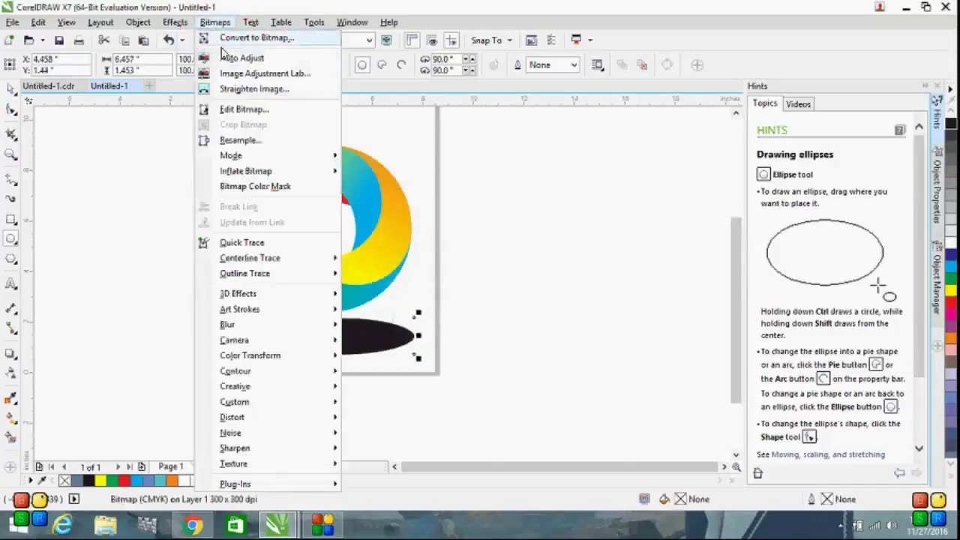
mouse_move(227, 324)
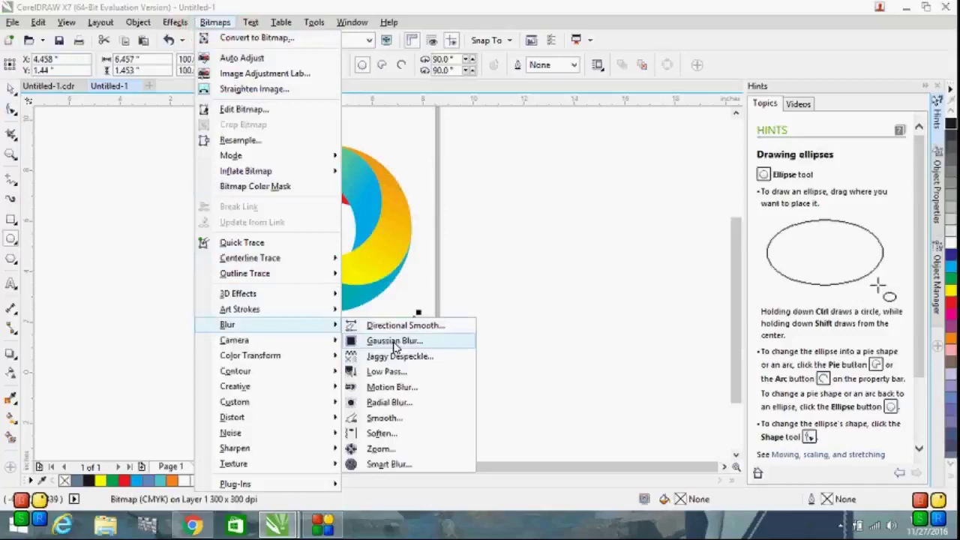
left_click(394, 342)
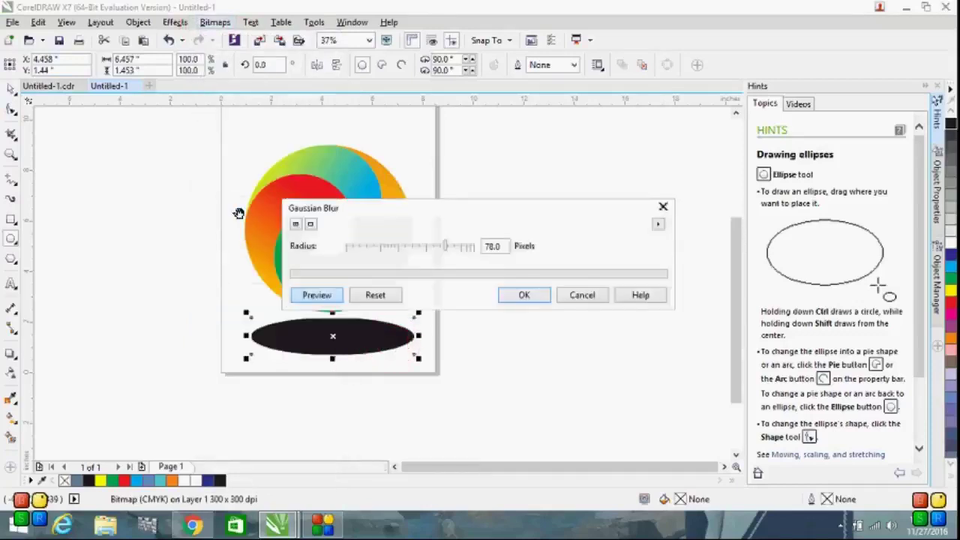
mouse_move(444, 249)
left_mouse_down()
mouse_move(425, 250)
mouse_move(450, 249)
left_mouse_up()
left_click(424, 250)
left_click(389, 252)
left_click(388, 251)
left_click_drag(388, 251, 392, 250)
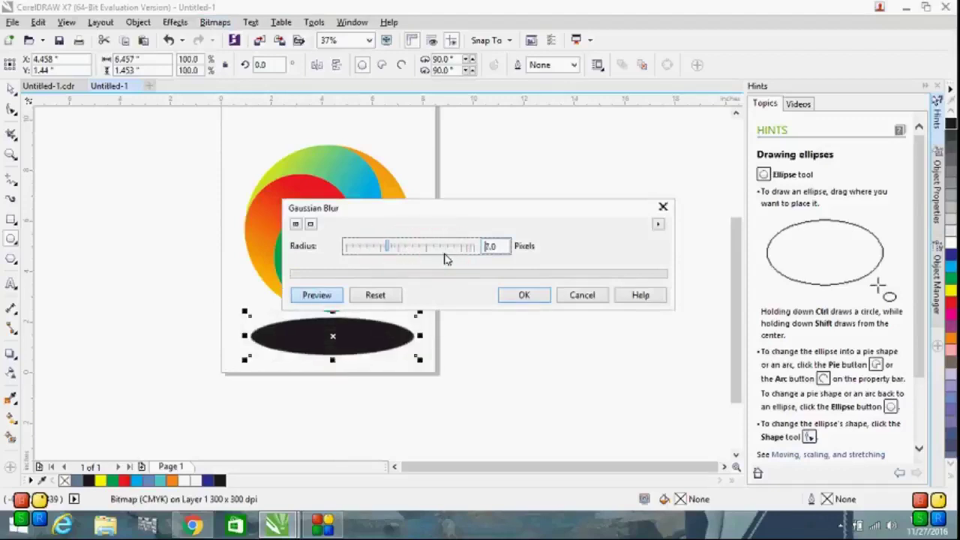
left_click(438, 252)
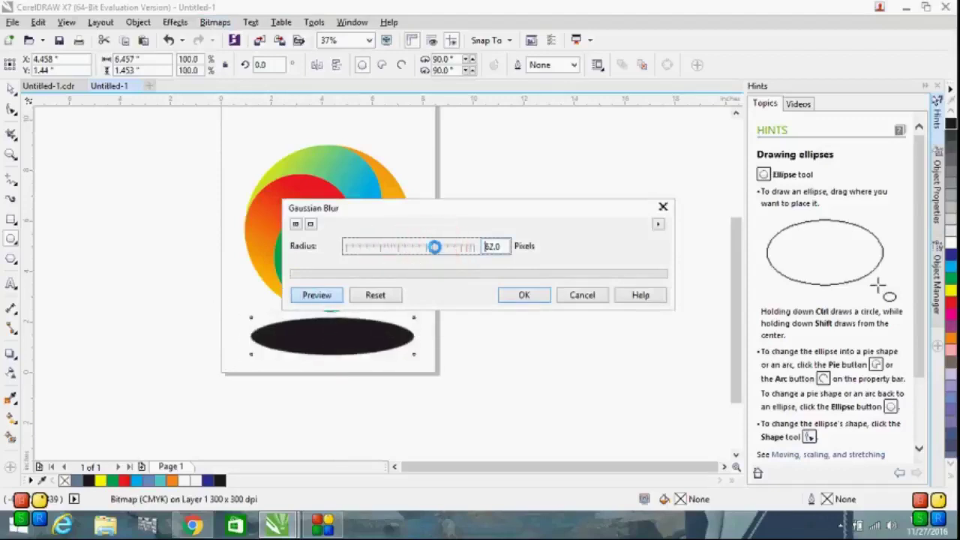
left_click(430, 250)
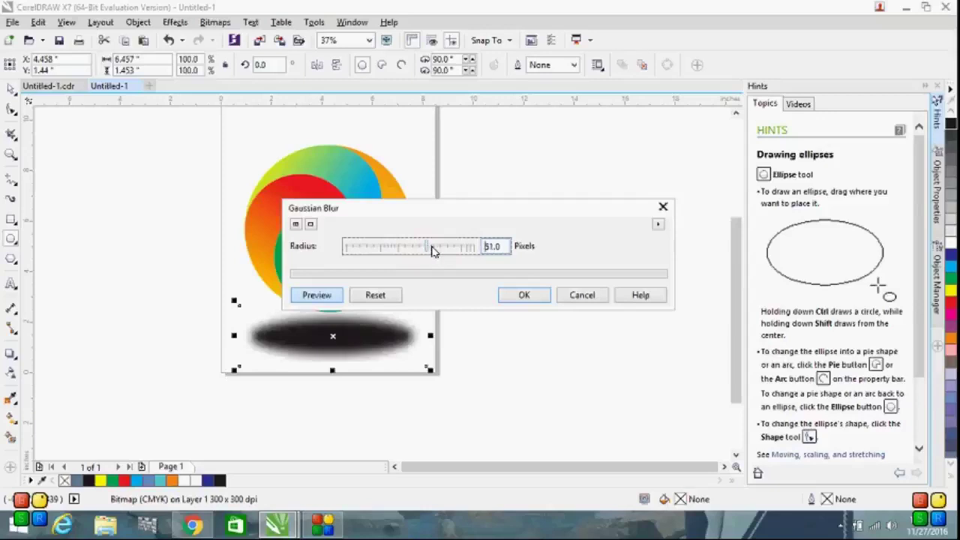
left_click(525, 295)
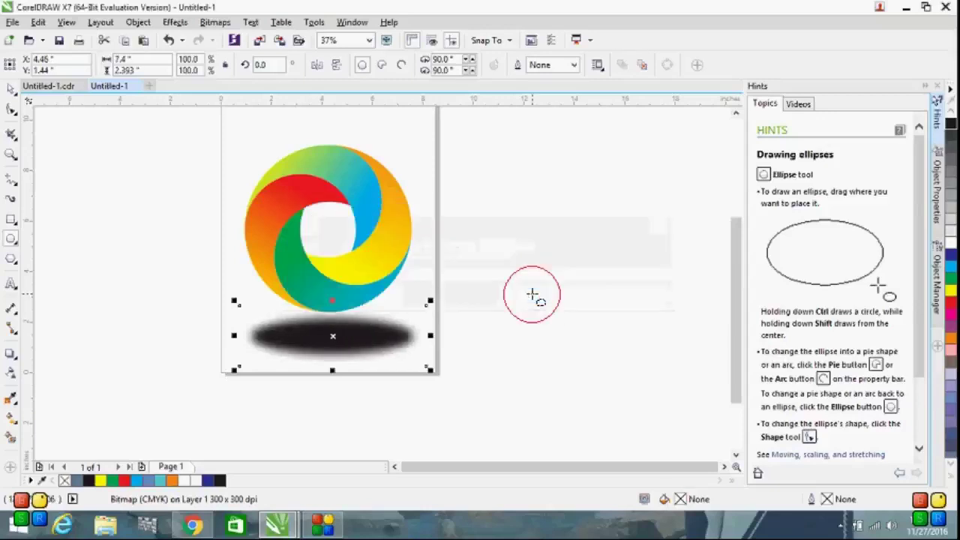
Step: Group all the objects that form the coloured ring, leaving the shadow out
key("space")
left_click_drag(222, 123, 434, 322)
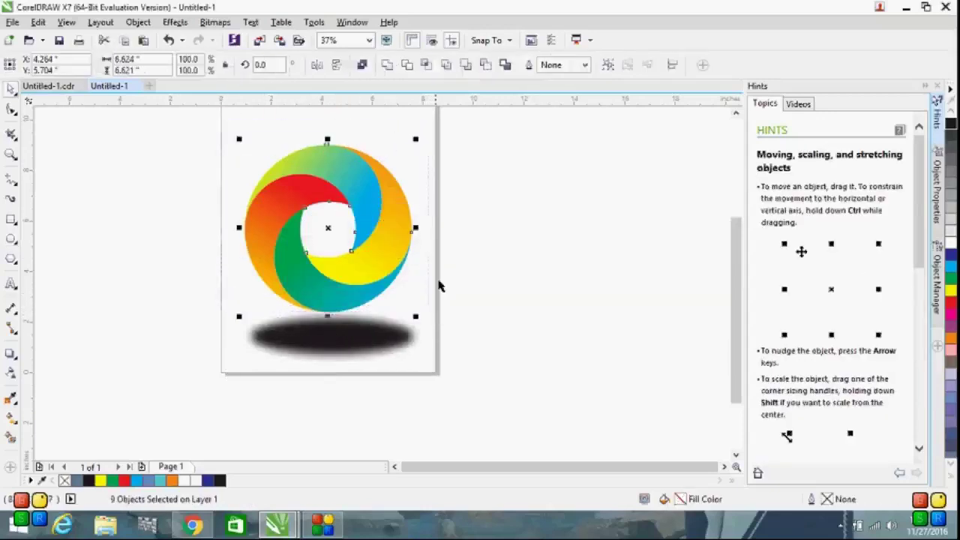
right_click(329, 229)
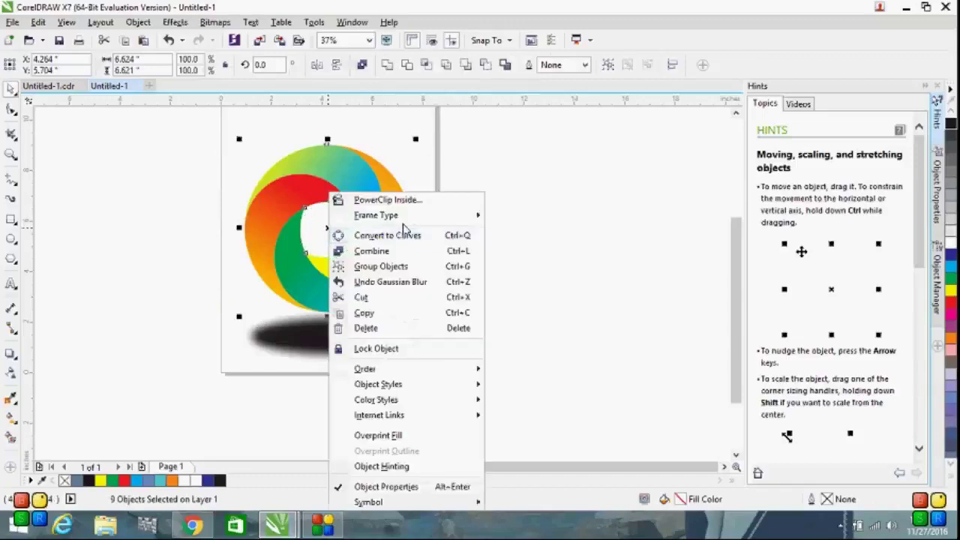
left_click(375, 267)
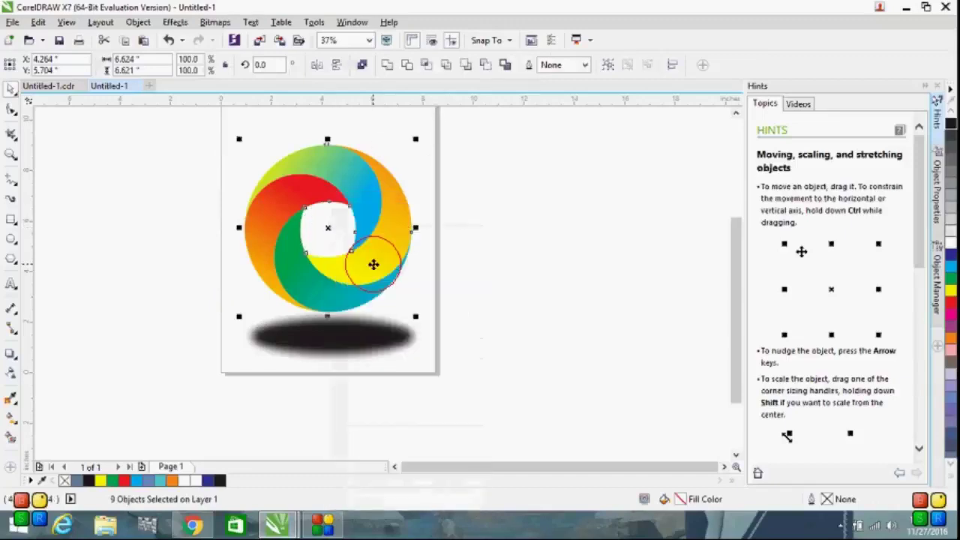
left_click(463, 243)
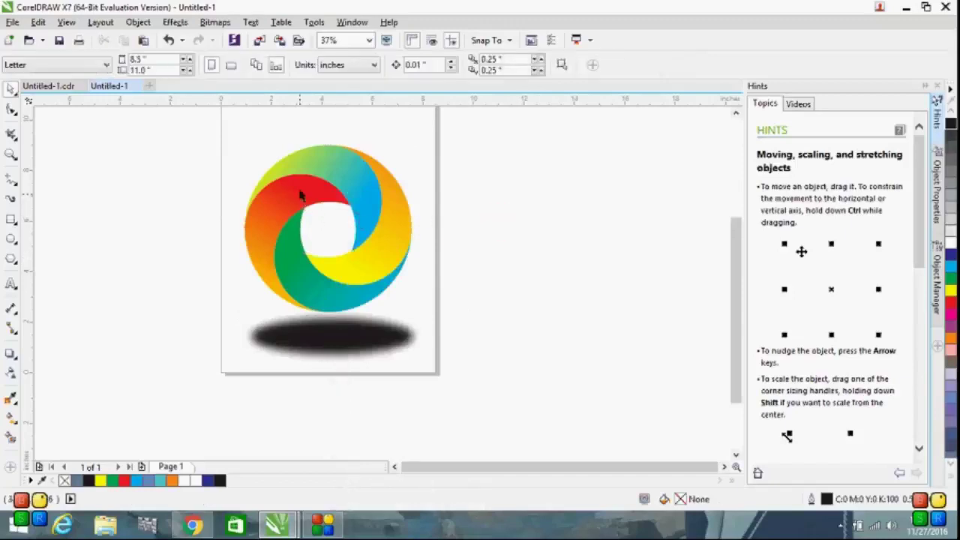
Step: Move the ring group slightly down toward the shadow and switch the page to landscape orientation
left_click(309, 158)
mouse_move(285, 189)
left_mouse_down()
mouse_move(467, 191)
mouse_move(285, 191)
left_mouse_up()
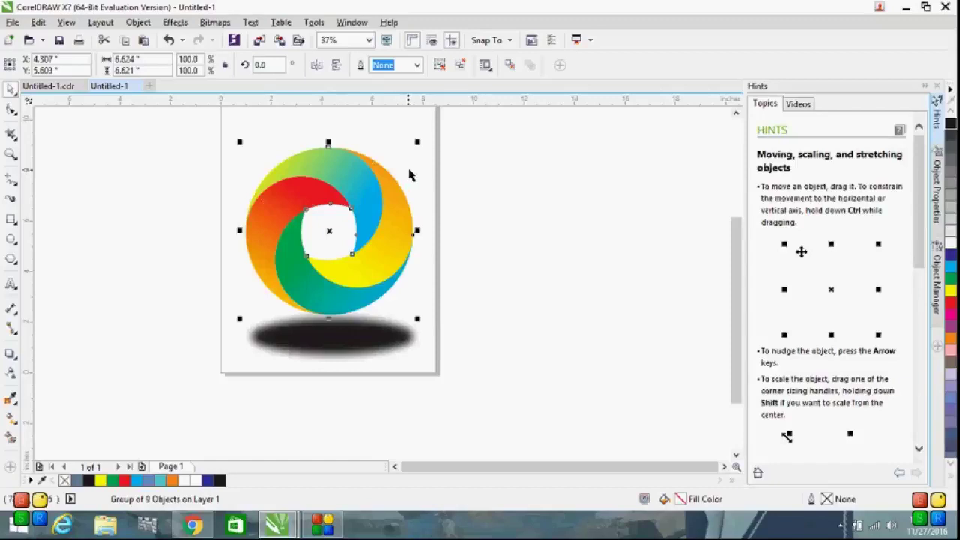
left_click(420, 180)
left_click(232, 67)
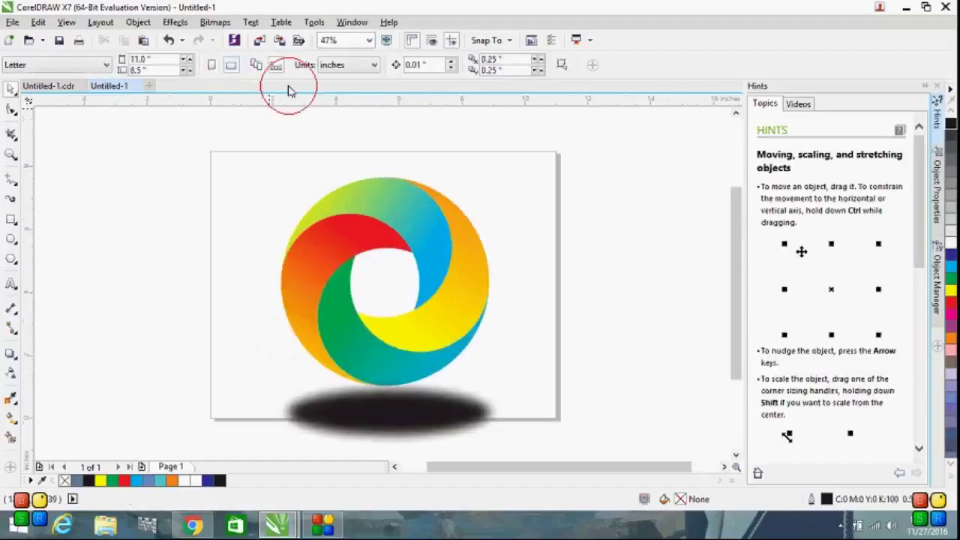
Step: Scale the ring group to about 79% on the page's right side and place the shadow beneath it, narrowed to the ring's width
left_click_drag(475, 252, 566, 257)
left_click(508, 370)
left_click_drag(508, 370, 519, 374)
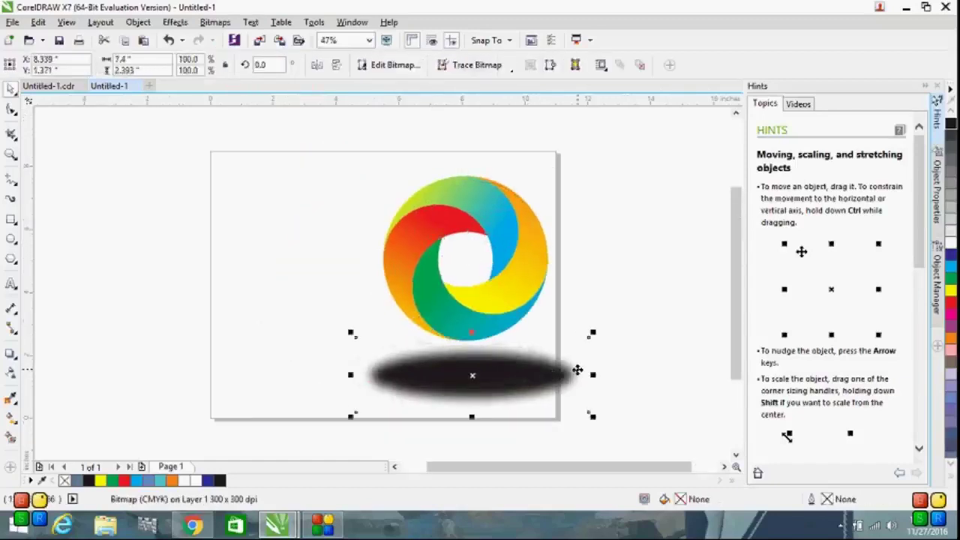
left_click_drag(594, 374, 548, 373)
mouse_move(462, 374)
left_mouse_down()
mouse_move(457, 383)
mouse_move(481, 376)
mouse_move(472, 377)
left_mouse_up()
left_click(627, 353)
Step: Move the ring group down and slightly right so it rests centred on the shadow
left_click(480, 295)
left_click_drag(481, 295, 496, 328)
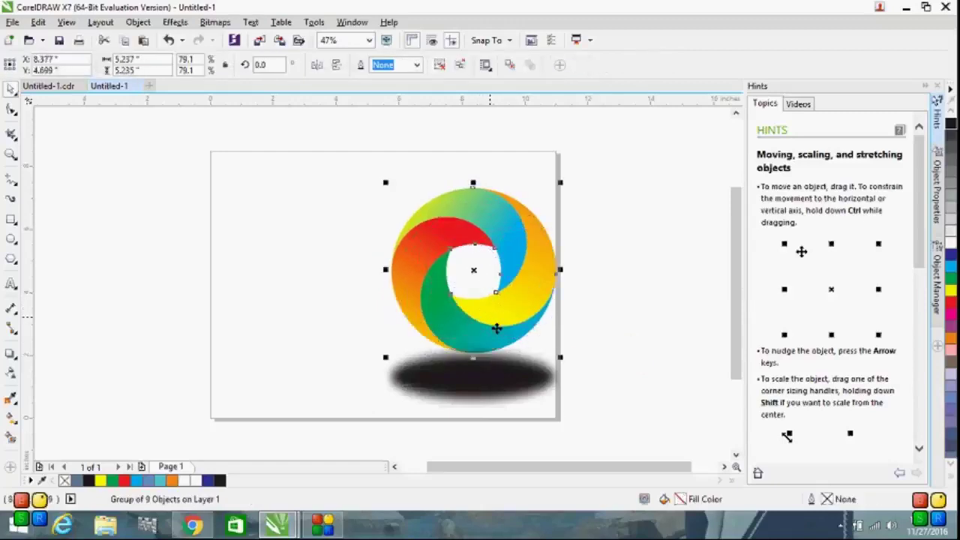
left_click(626, 368)
Step: Add the artistic text "LogO DesigN" in 24 pt Arial on the empty area left of the ring
left_click(11, 285)
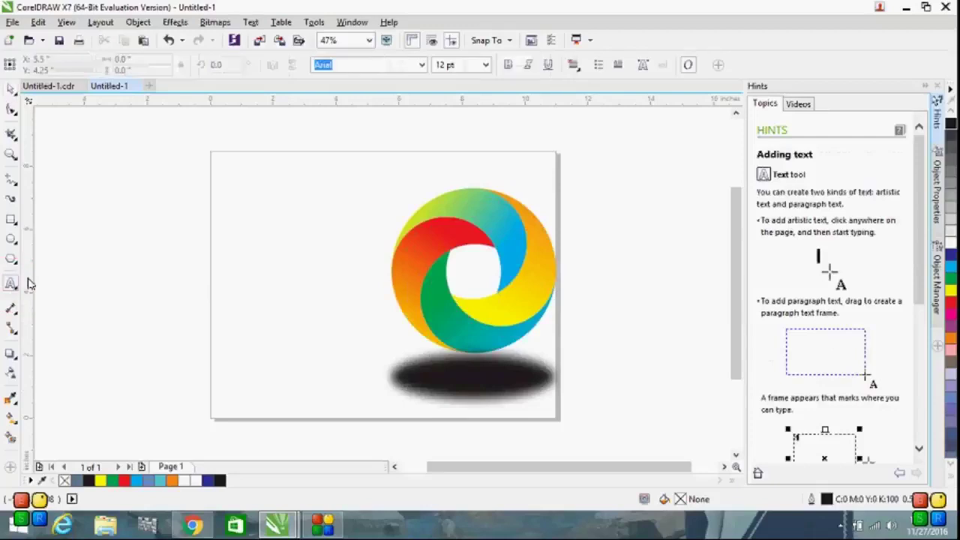
left_click(231, 270)
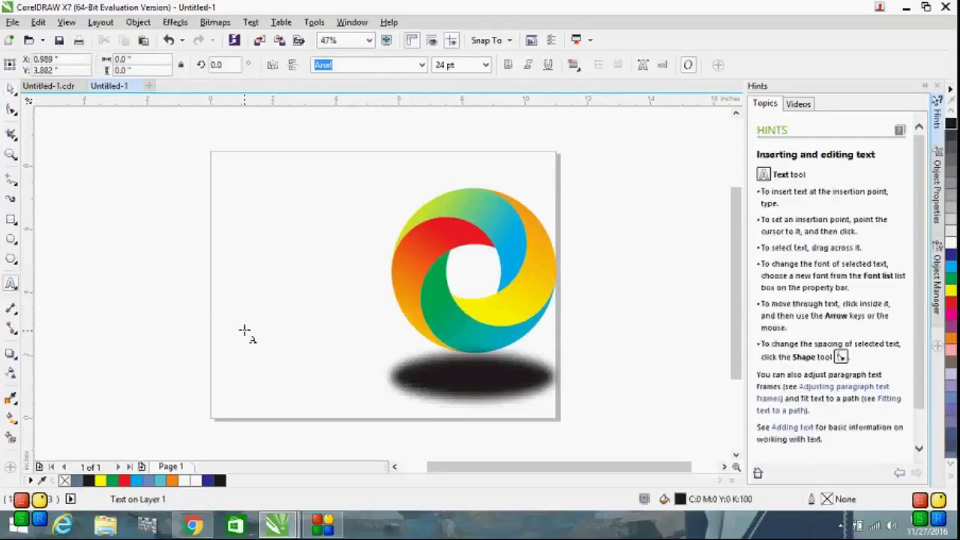
type("LO")
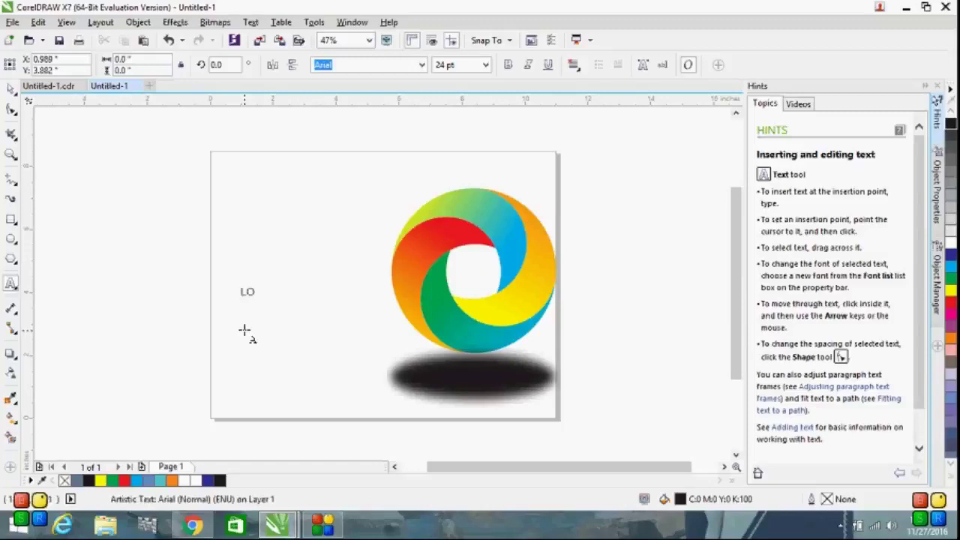
type("gO DesigN")
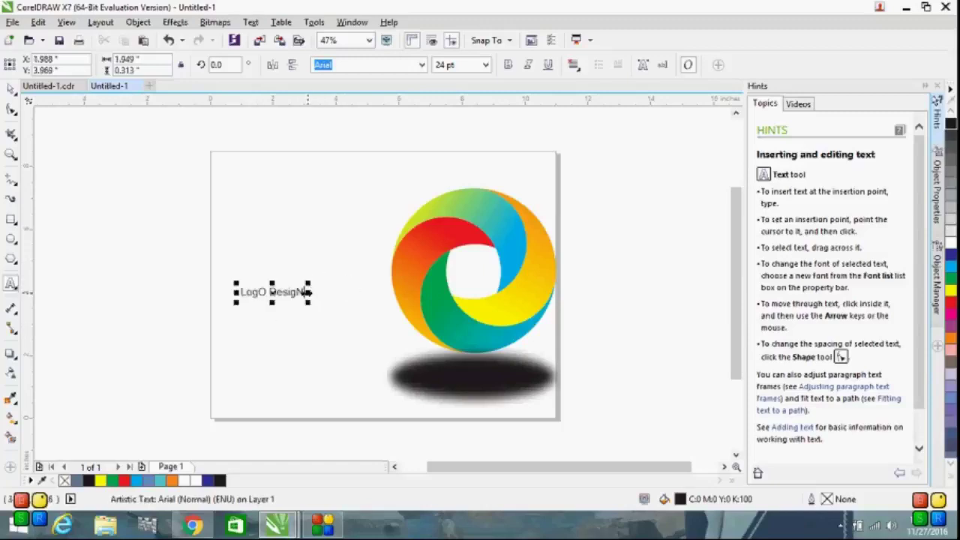
Step: Colour the word "LogO" in the text red
left_click_drag(306, 292, 237, 297)
left_click(274, 304)
left_click(269, 292)
left_click_drag(269, 293, 247, 294)
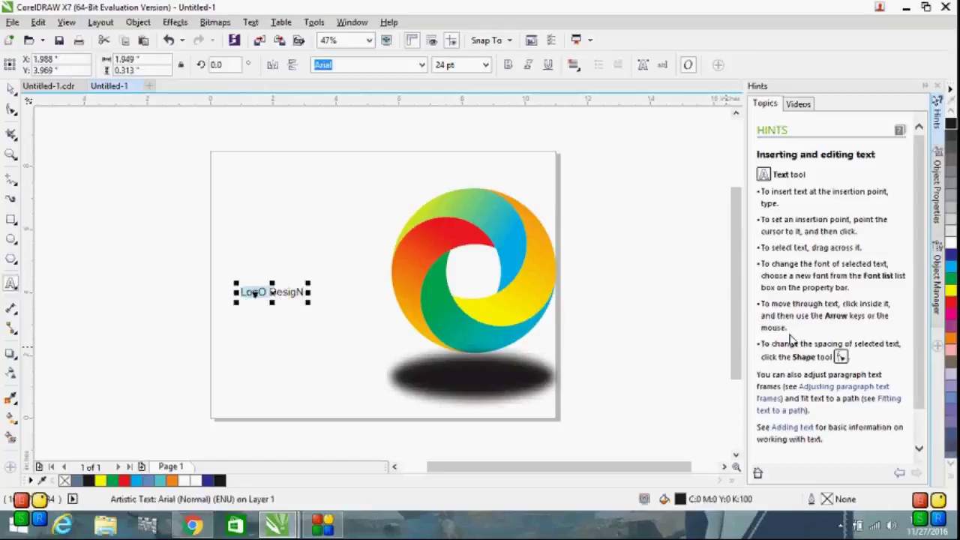
left_click(945, 302)
left_click(343, 293)
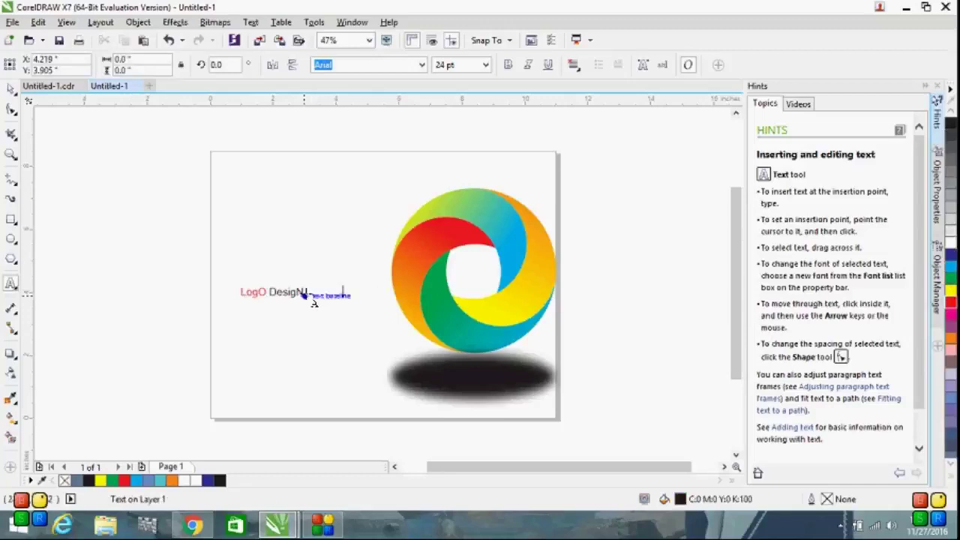
Step: Colour the word "DesigN" cyan and set the whole text in the Forte font
left_click_drag(306, 291, 238, 293)
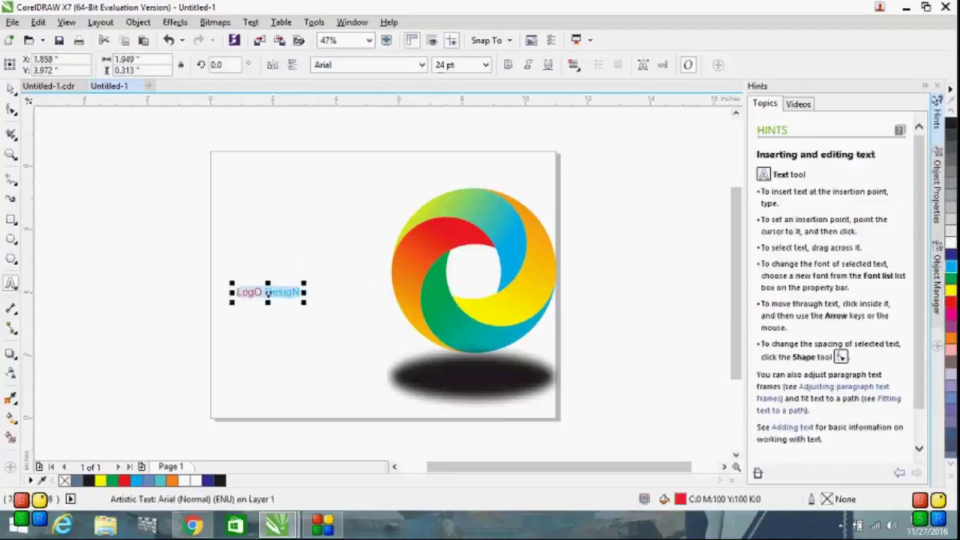
left_click(422, 65)
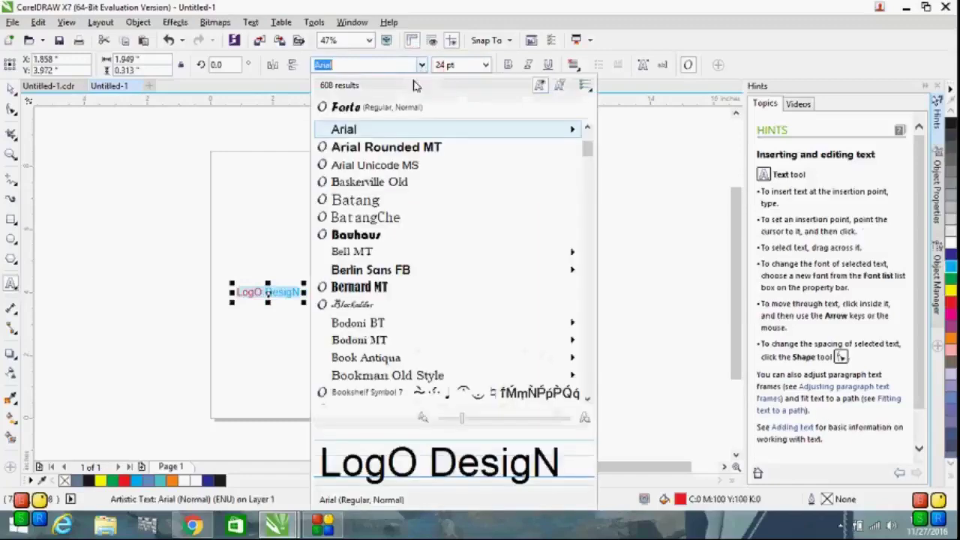
left_click(406, 111)
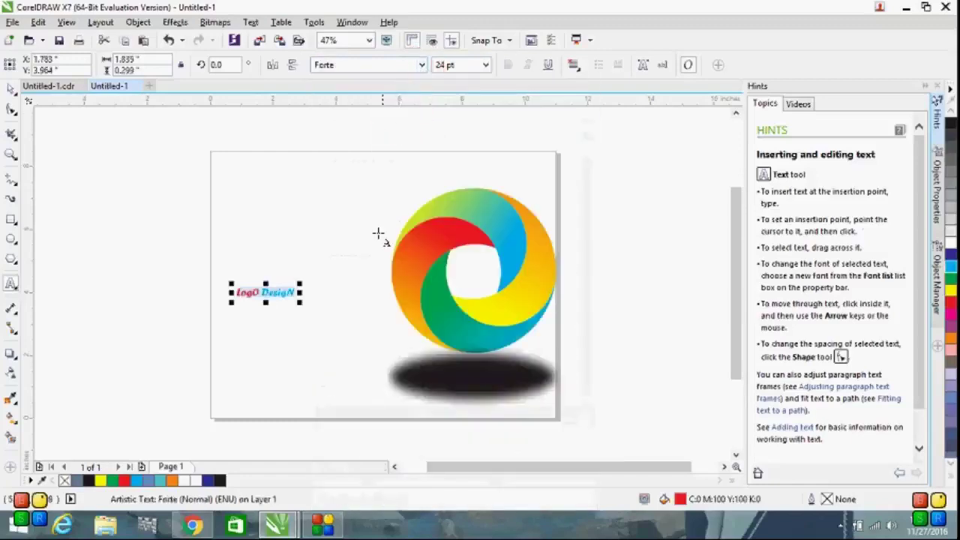
left_click(334, 317)
Step: Enlarge the "LogO DesigN" text to about 54 pt and position it beside the lower half of the ring
left_click(293, 292)
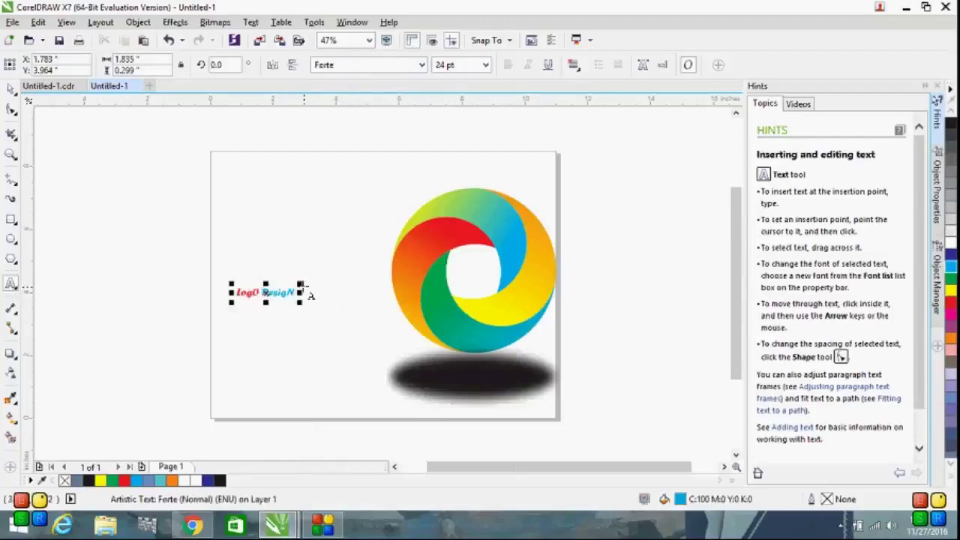
left_click_drag(299, 285, 361, 242)
left_click(319, 291)
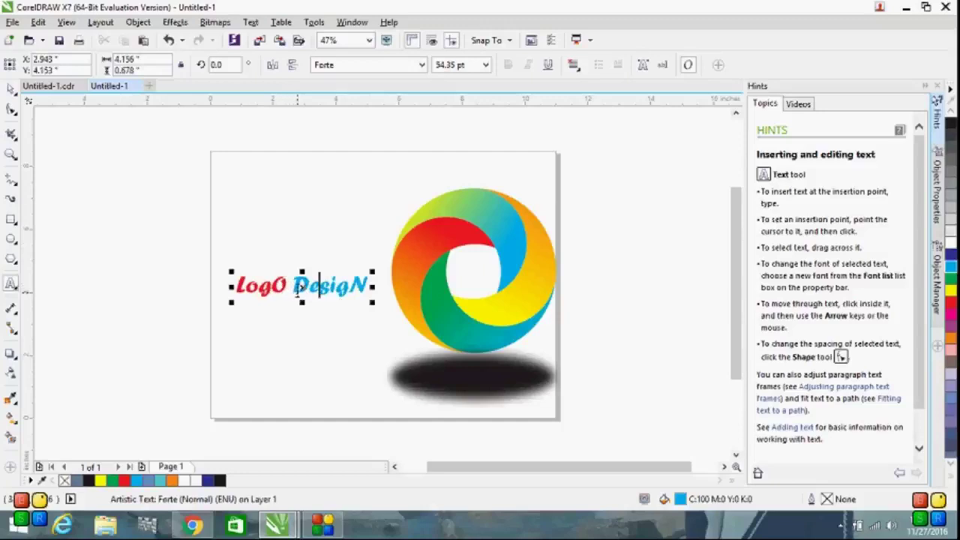
left_click_drag(302, 287, 290, 325)
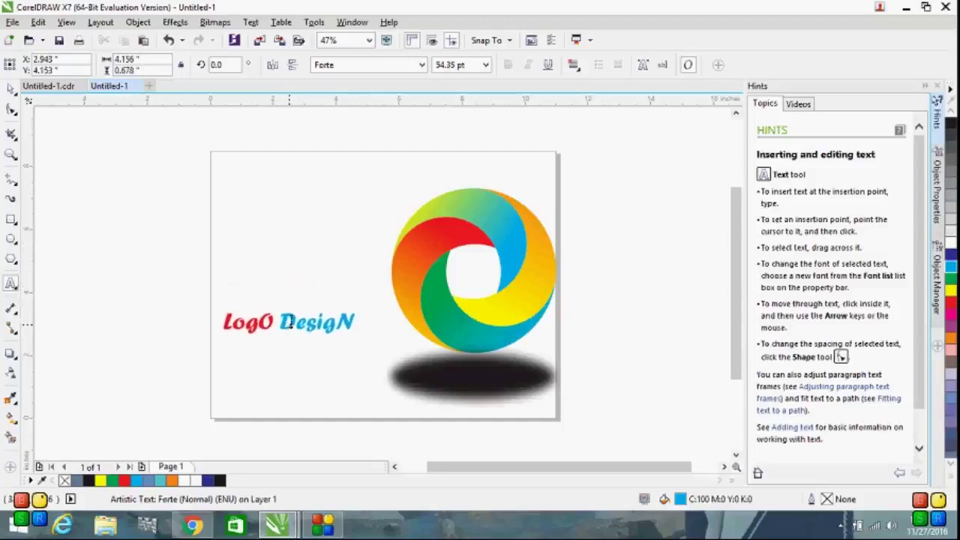
left_click_drag(359, 309, 365, 303)
left_click(308, 321)
mouse_move(291, 321)
left_mouse_down()
mouse_move(302, 318)
mouse_move(294, 309)
left_mouse_up()
Step: Add a short 24 pt text with a yellow first letter below "LogO DesigN" and set it in Forte
left_click(280, 368)
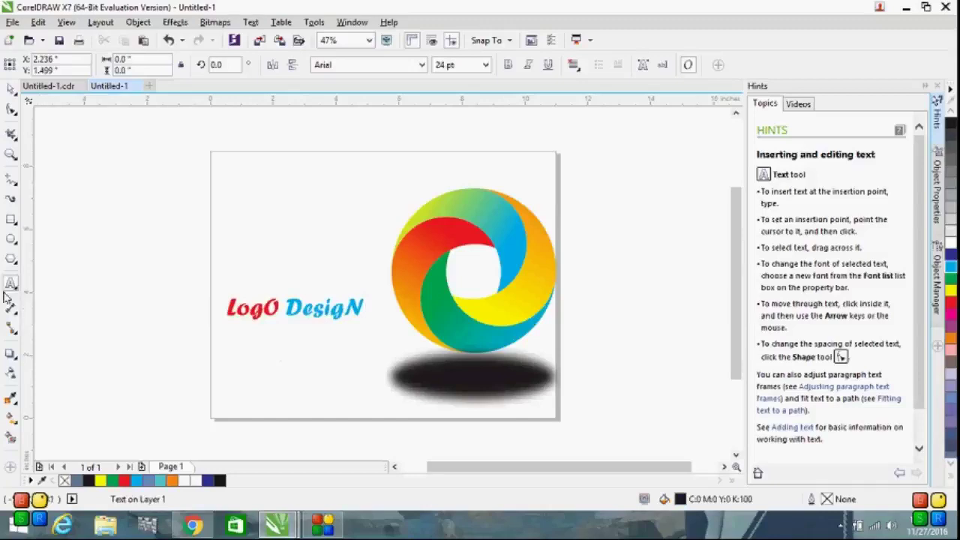
left_click(421, 65)
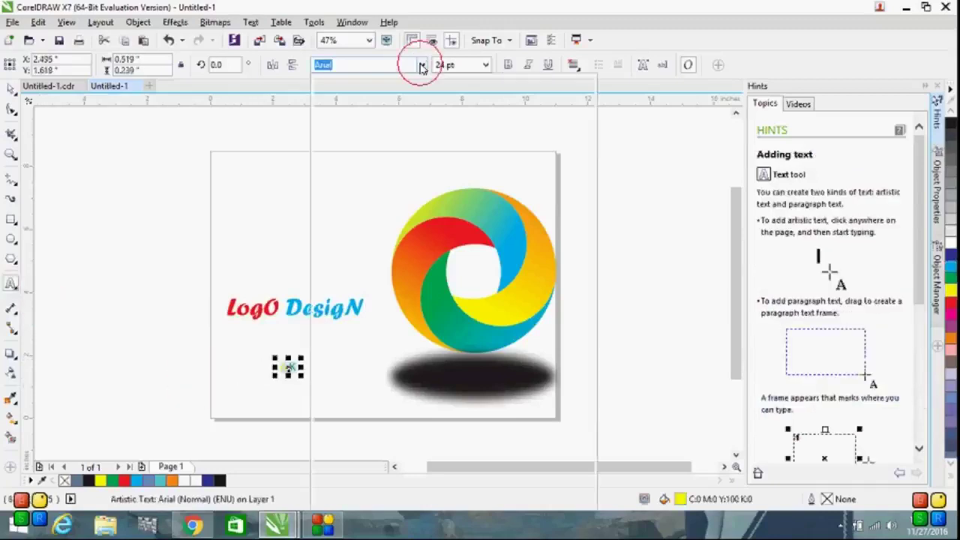
left_click(359, 107)
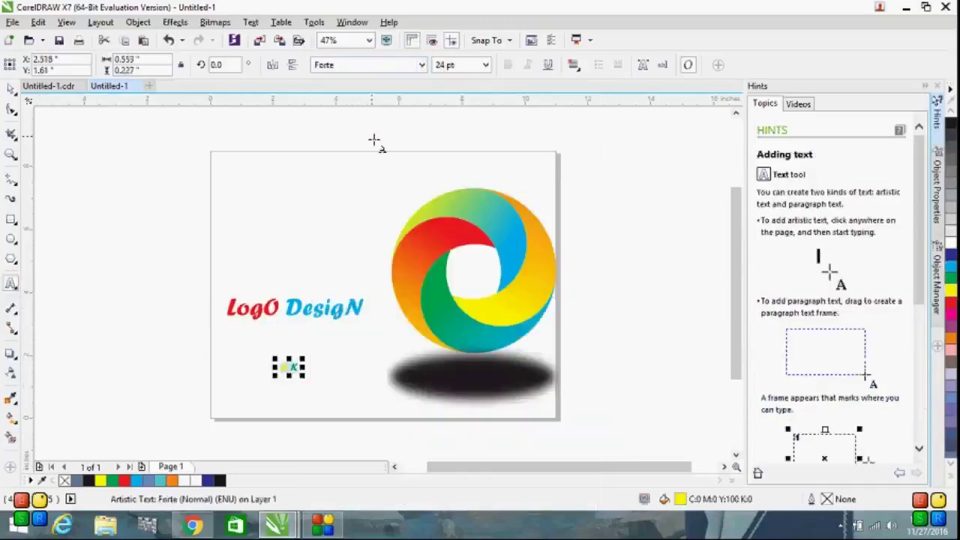
Step: Enlarge the two-letter text to 100 pt, place it above "LogO DesigN", and shift "LogO DesigN" slightly down
left_click(486, 66)
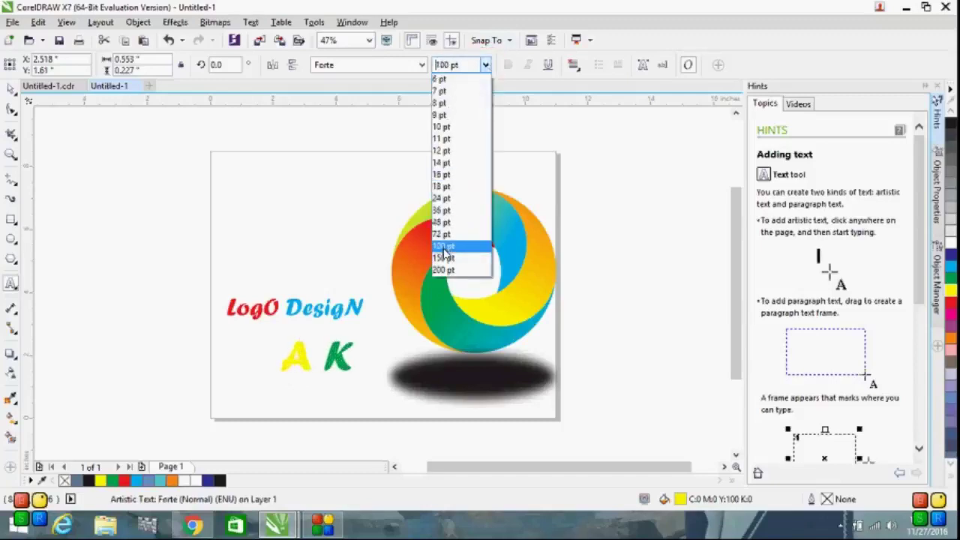
left_click(444, 247)
left_click(330, 363)
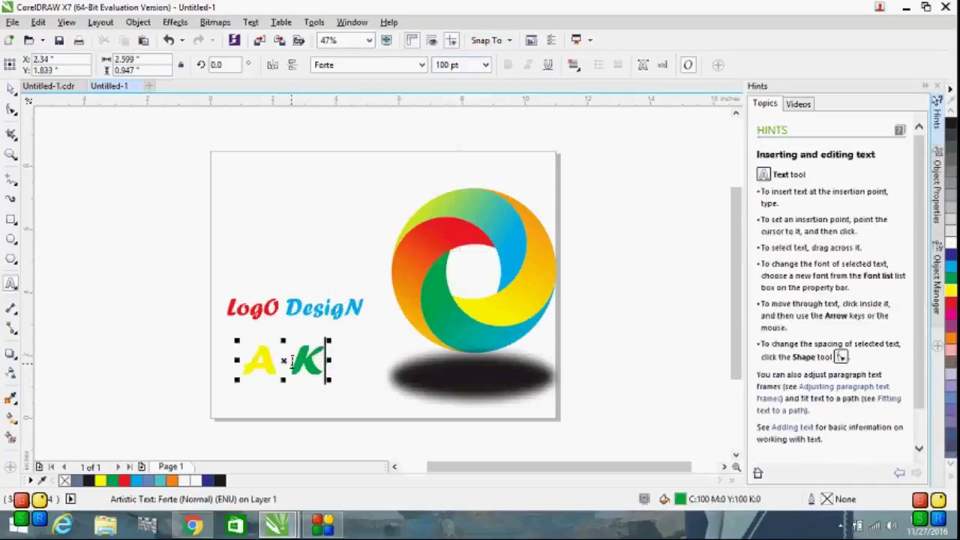
left_click_drag(284, 363, 287, 229)
left_click(291, 306)
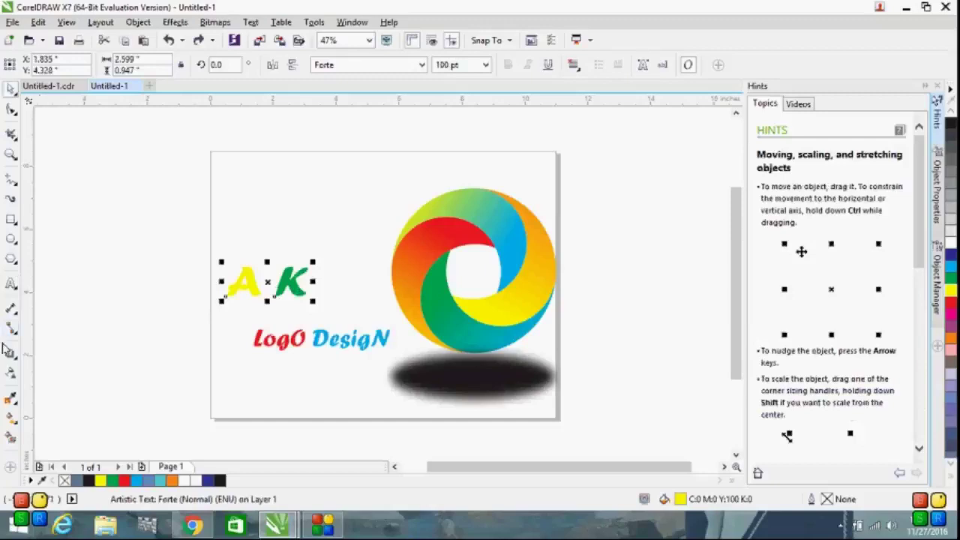
Step: Add a black drop shadow to the two-letter text, offset about 0.75 inch right and 0.86 inch down
left_click(13, 359)
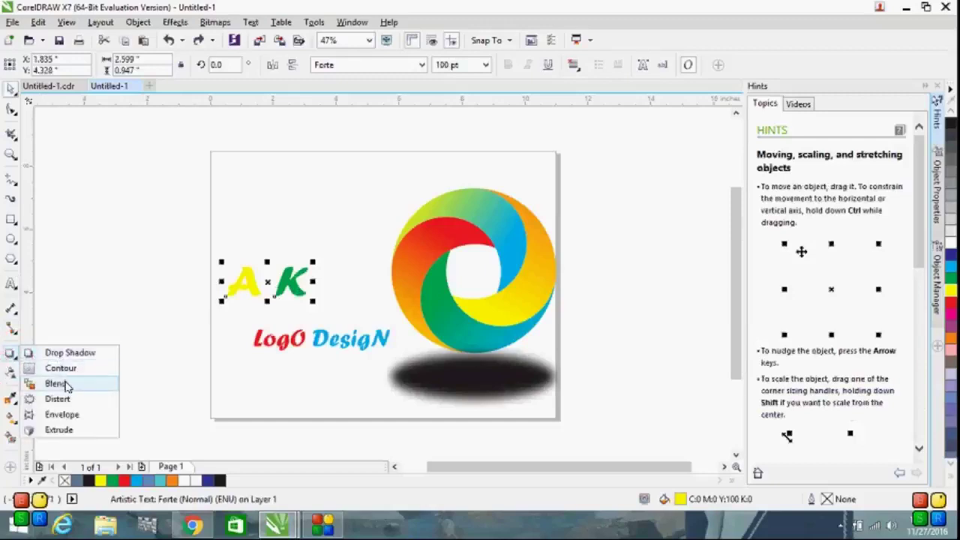
left_click(68, 352)
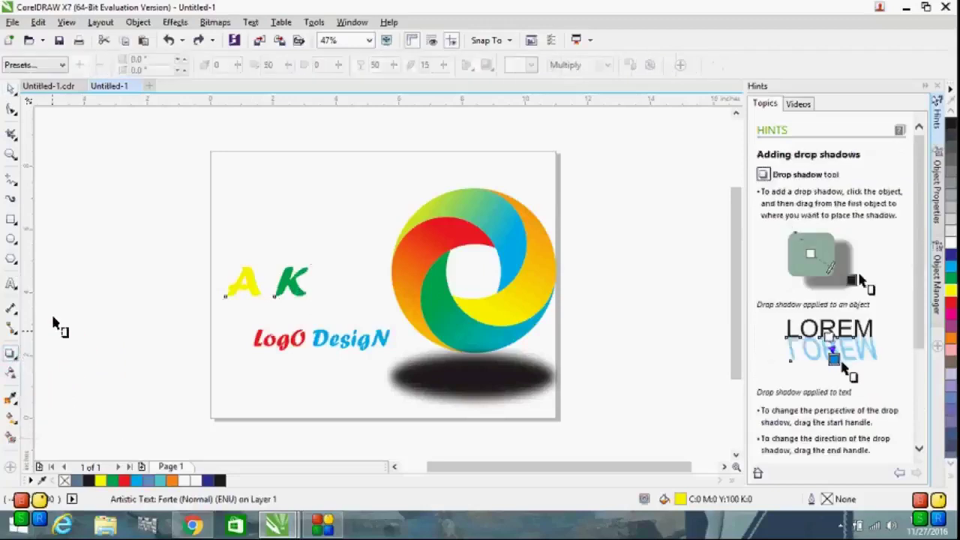
left_click(34, 64)
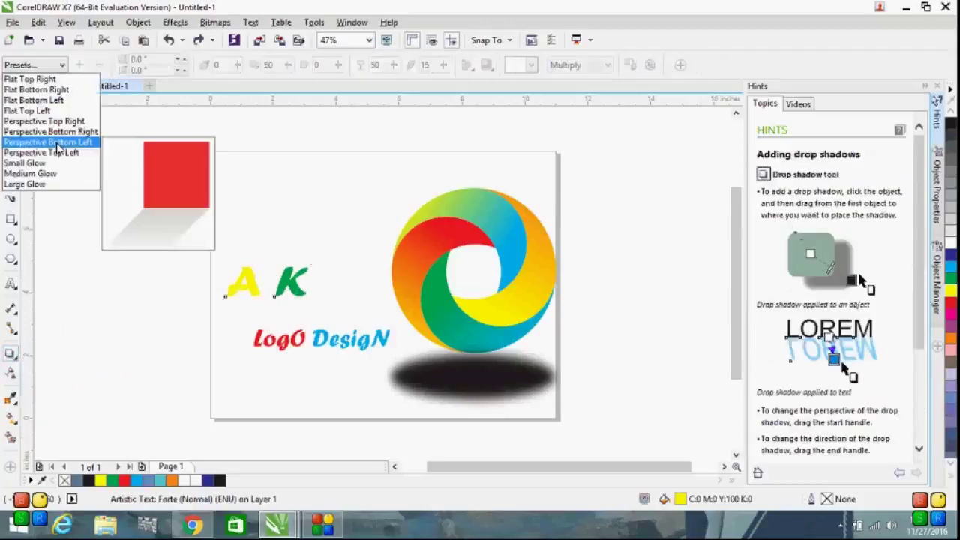
left_click(57, 145)
left_click_drag(285, 282, 332, 322)
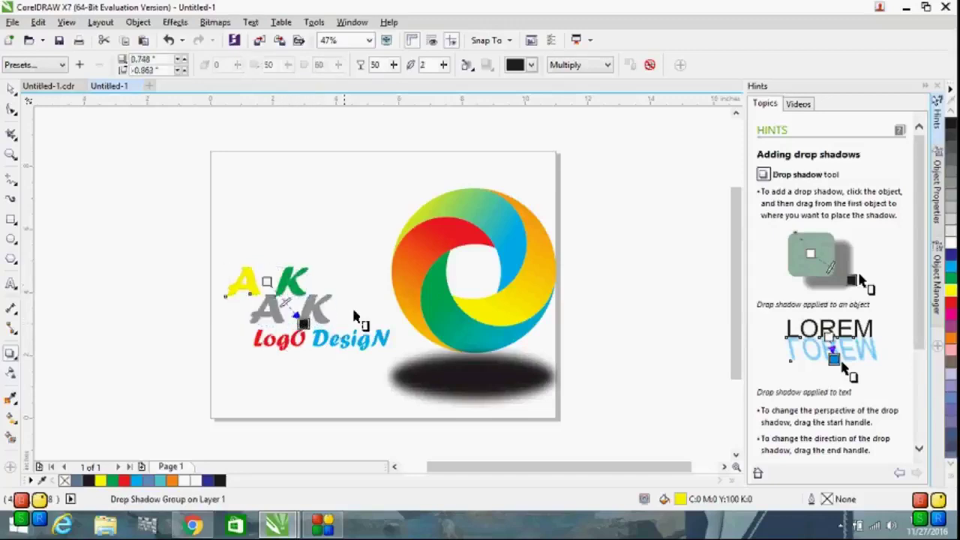
left_click(360, 300)
Step: Try turning the two-letter text's drop shadow into a slanted perspective shadow starting at the top of the letters
left_click(291, 280)
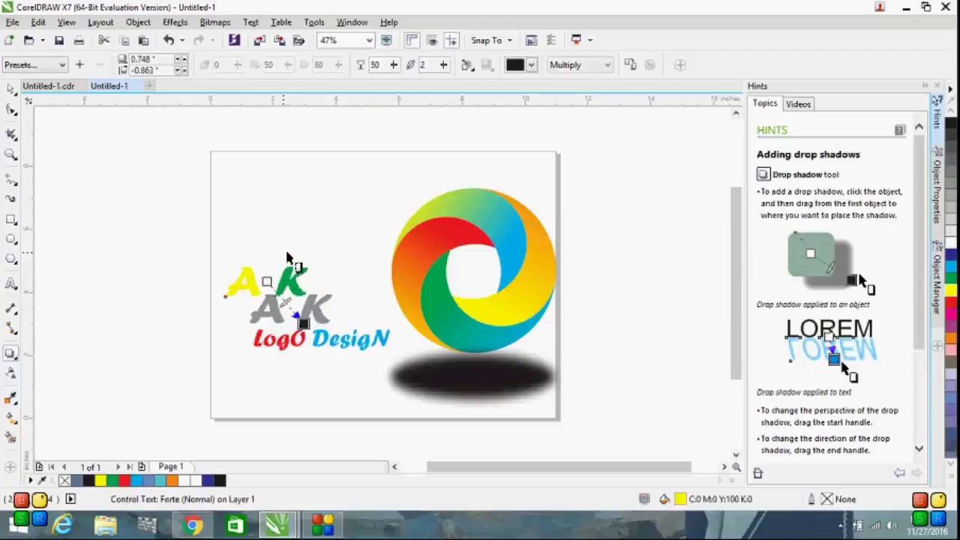
left_click_drag(268, 283, 303, 300)
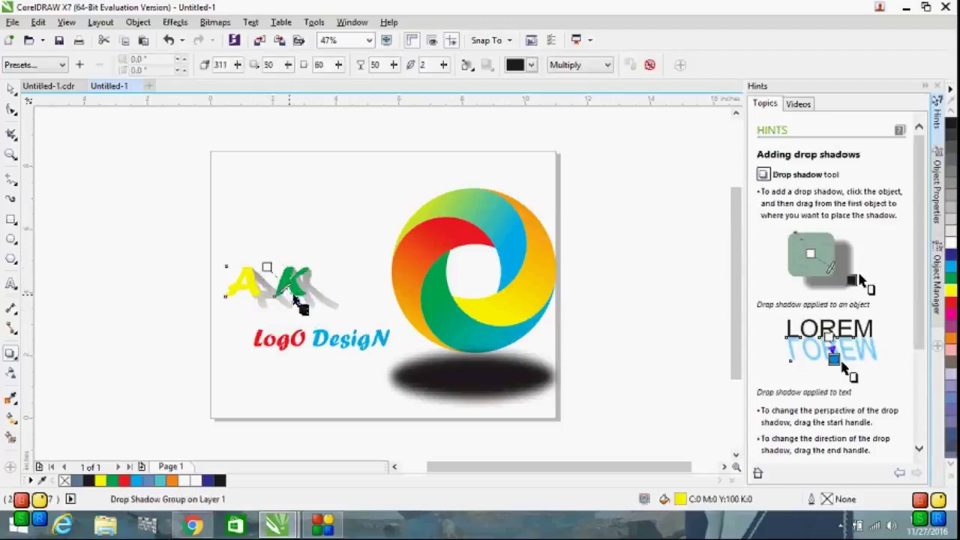
key("ctrl+z")
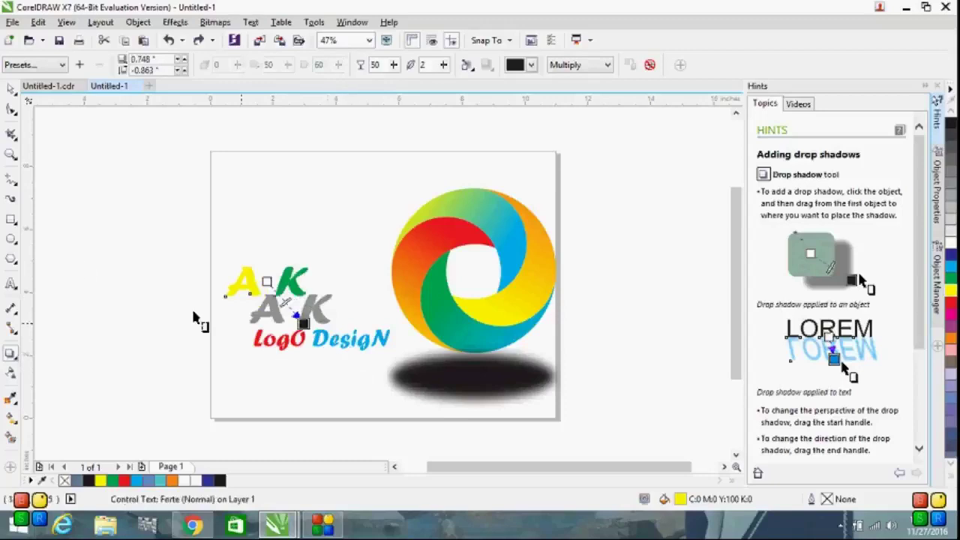
Step: Move "LogO DesigN" down and slightly left, clear of the two-letter text's drop shadow
left_click(11, 88)
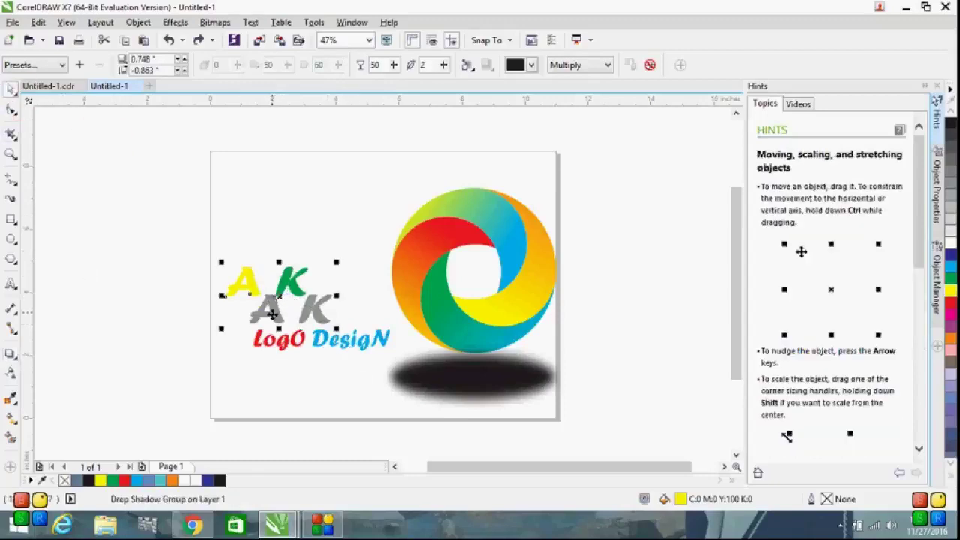
left_click_drag(285, 346, 273, 359)
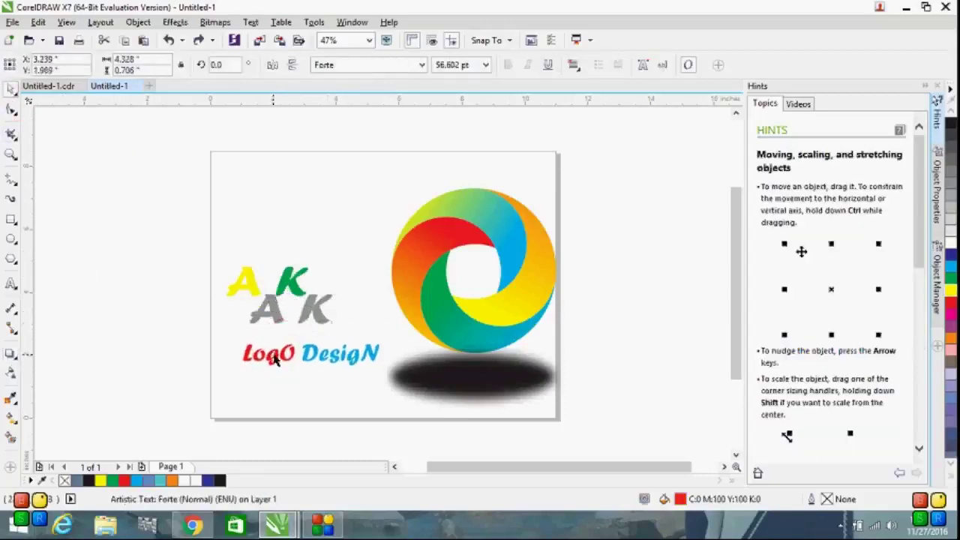
Step: Try enlarging the shadowed two-letter text to about 112% from its lower right corner
left_click(283, 287)
left_click(318, 320)
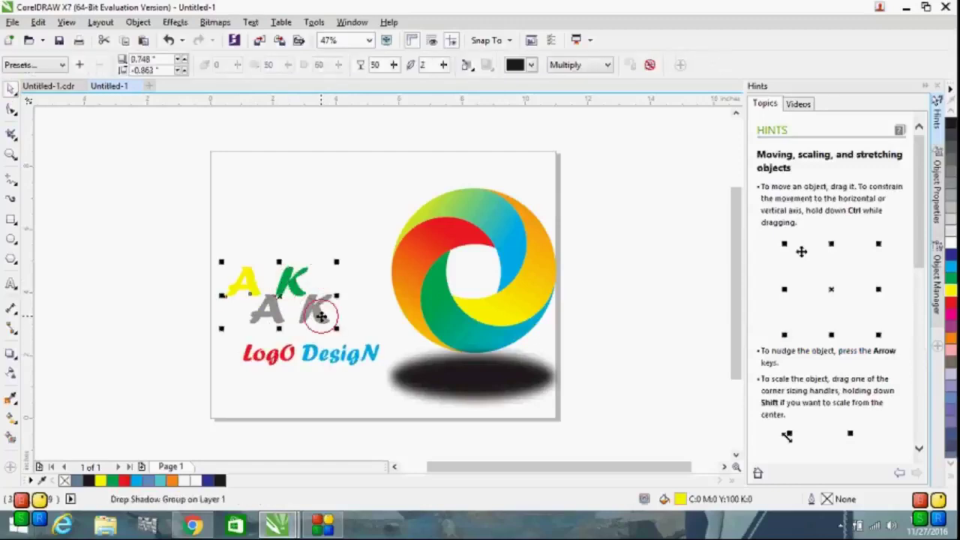
left_click_drag(334, 327, 343, 330)
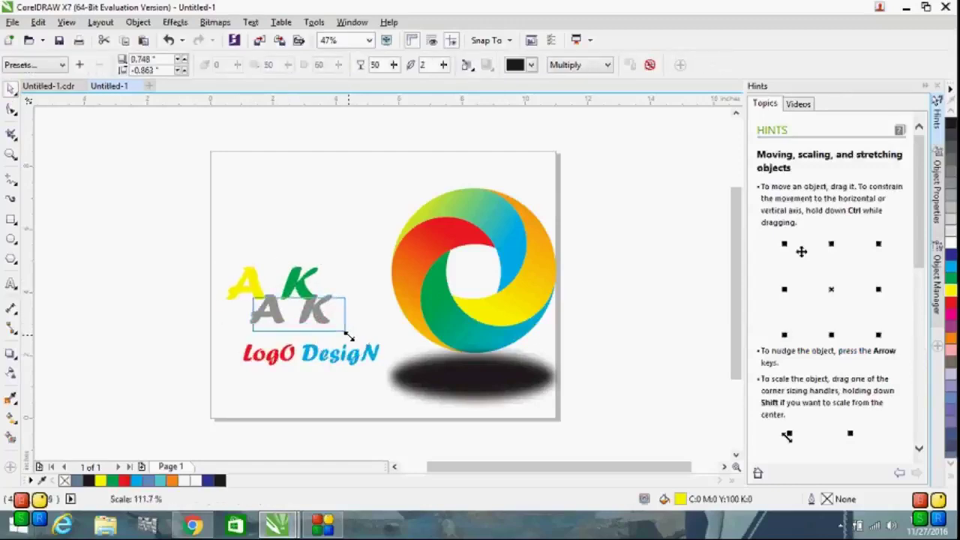
key("ctrl+z")
Step: Move the ring and its blurred elliptical shadow slightly left, centring the shadow under the ring with a small gap
left_click(504, 307)
left_click_drag(504, 306, 489, 304)
left_click(486, 382)
left_click_drag(486, 383, 461, 368)
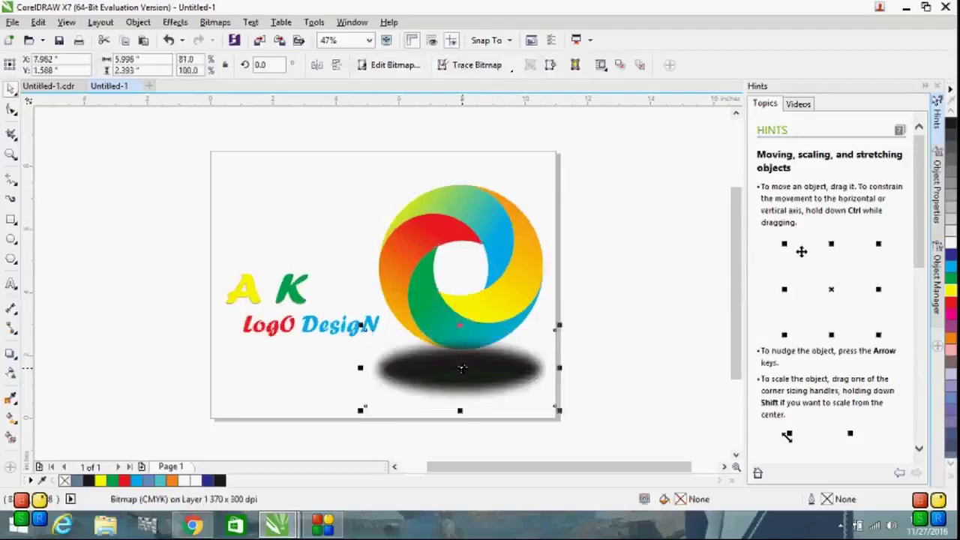
left_click(460, 369)
left_click_drag(375, 332, 463, 380)
left_click(406, 369)
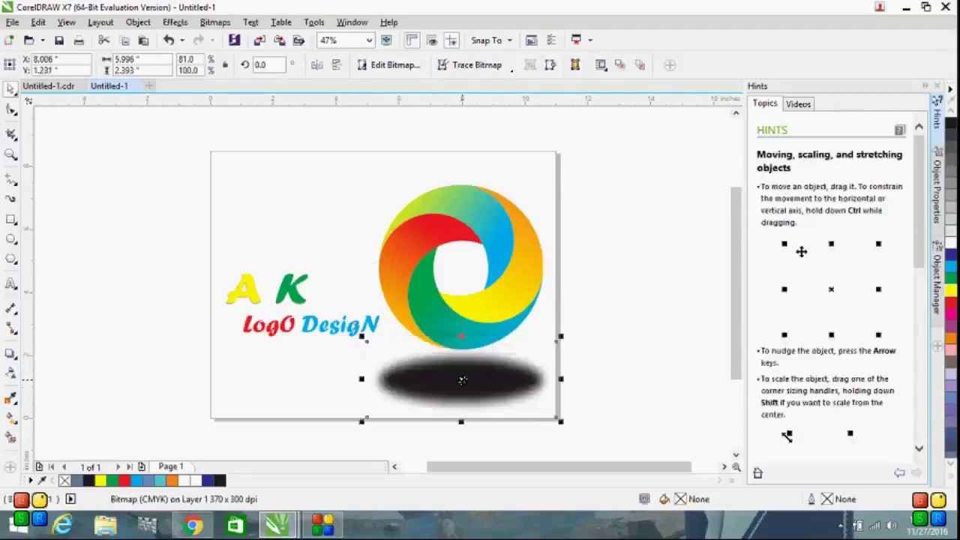
left_click(637, 313)
scroll(635, 315, "up", 3)
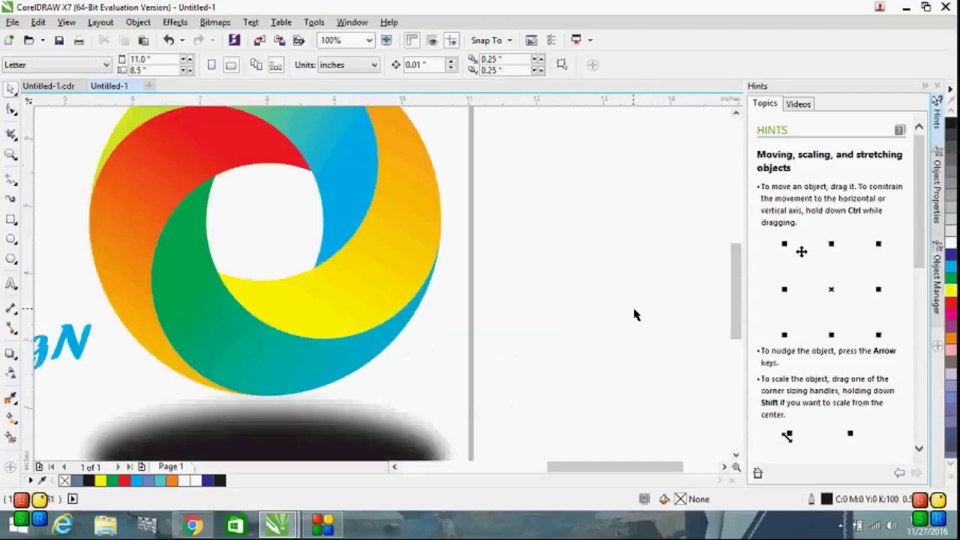
scroll(639, 315, "down", 6)
scroll(630, 302, "up", 4)
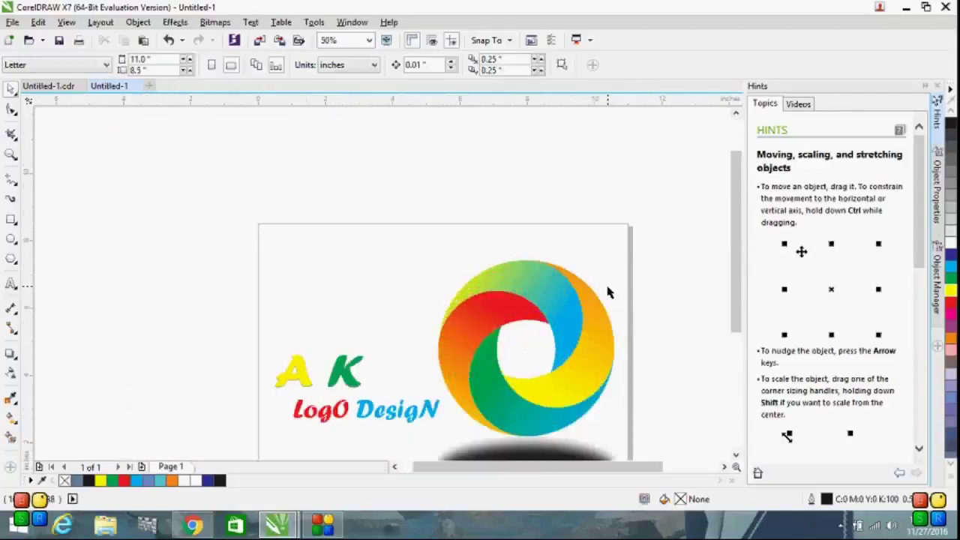
scroll(609, 293, "down", 1)
scroll(675, 318, "up", 2)
scroll(674, 321, "down", 1)
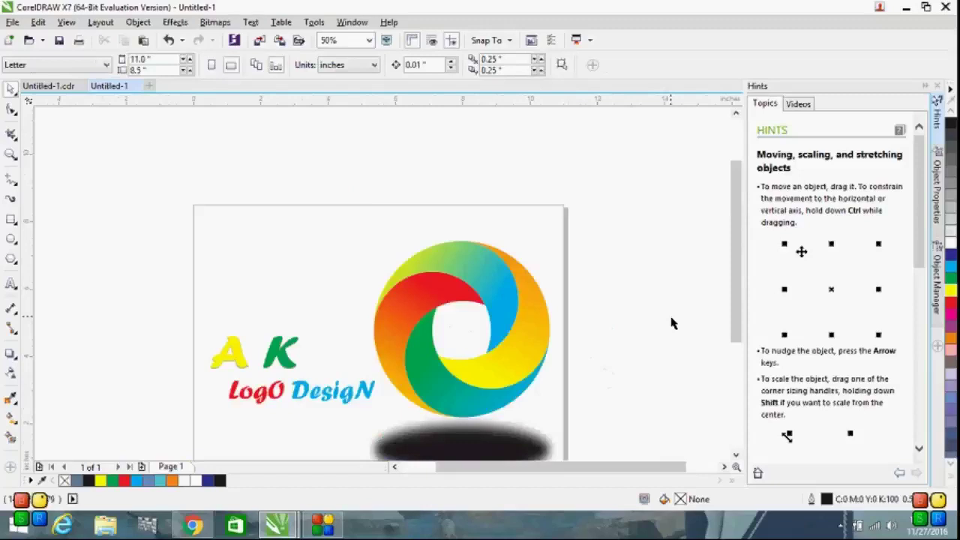